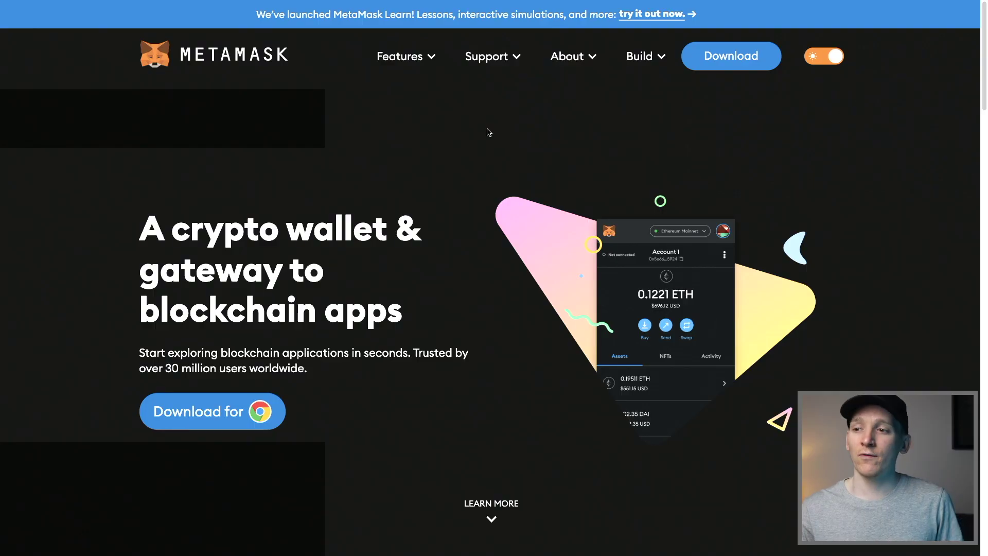
Scroll across the metamask.io homepage, which offers the crypto wallet download for Chrome.
{"action": "scroll", "coordinate": [489, 133], "scroll_direction": "right", "scroll_amount": 2}
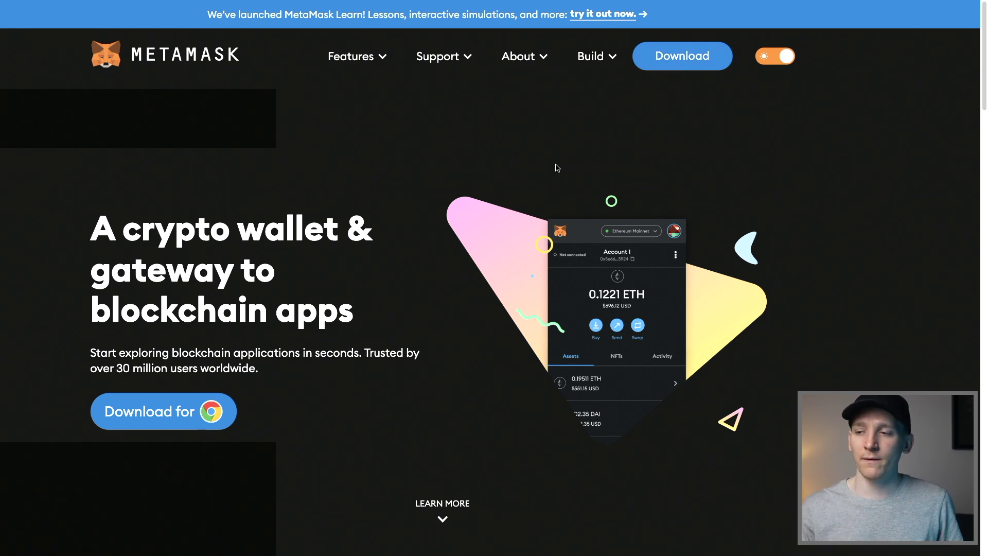
Swipe back to the Arbitrum 'Secure Scaling for Ethereum' homepage.
{"action": "scroll", "coordinate": [557, 167], "scroll_direction": "left", "scroll_amount": 1}
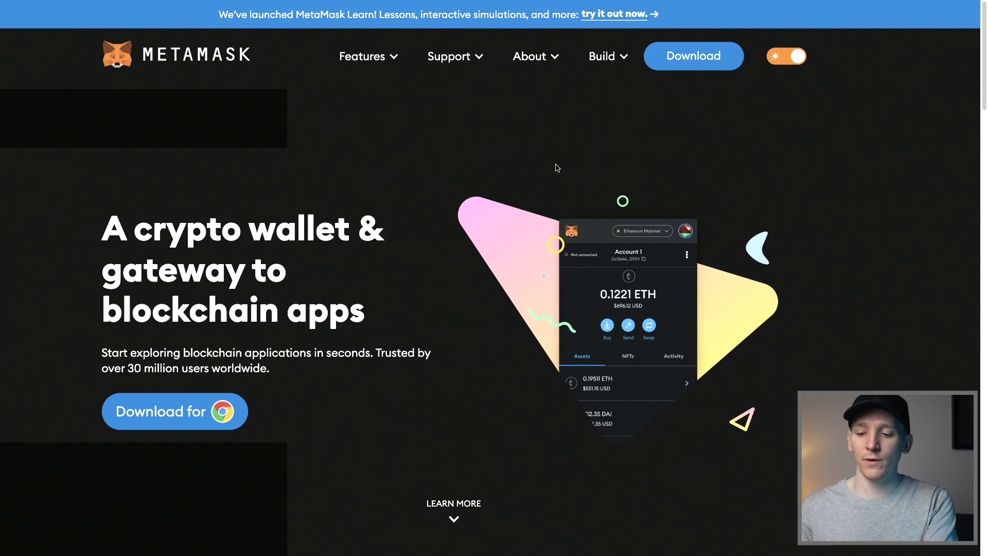
{"action": "scroll", "coordinate": [556, 167], "scroll_direction": "left", "scroll_amount": 3}
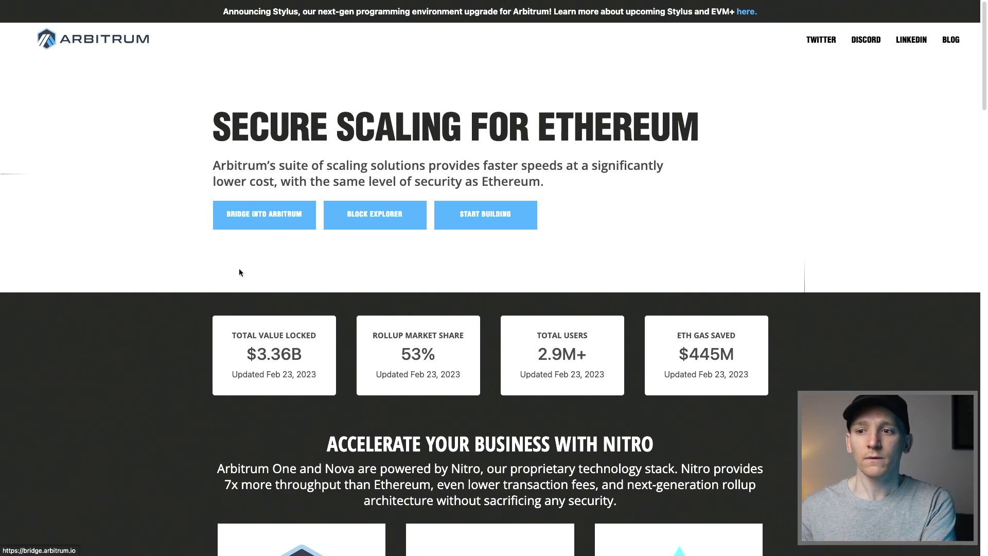
Open the Arbitrum bridge, check the wallet's network in MetaMask, and request adding Arbitrum Nova.
{"action": "left_click", "coordinate": [263, 226]}
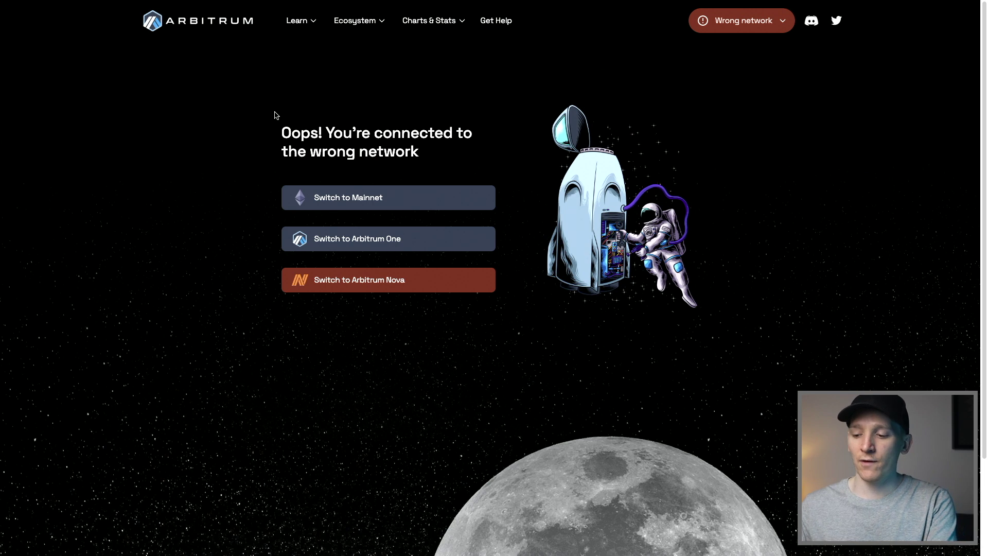
{"action": "key", "text": "alt+shift+m"}
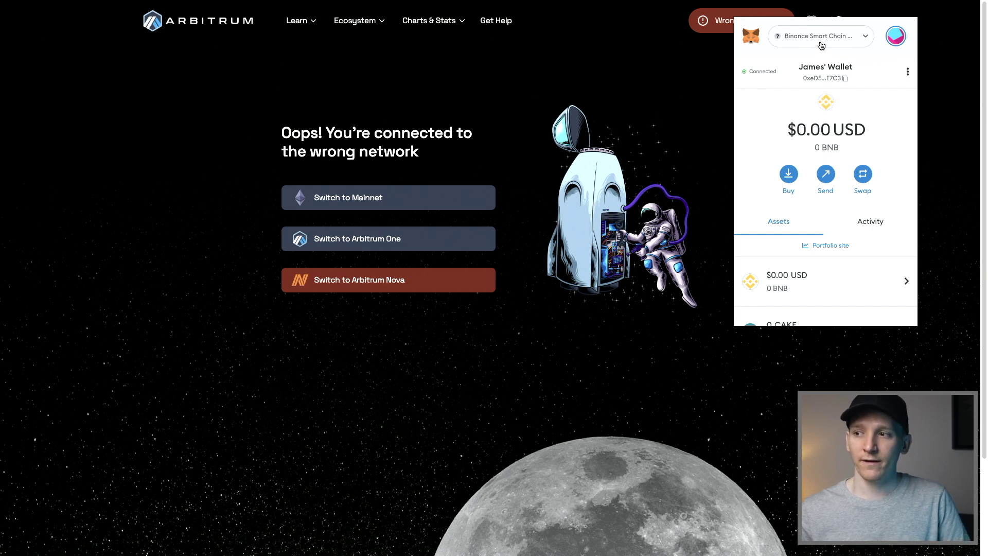
{"action": "left_click", "coordinate": [416, 139]}
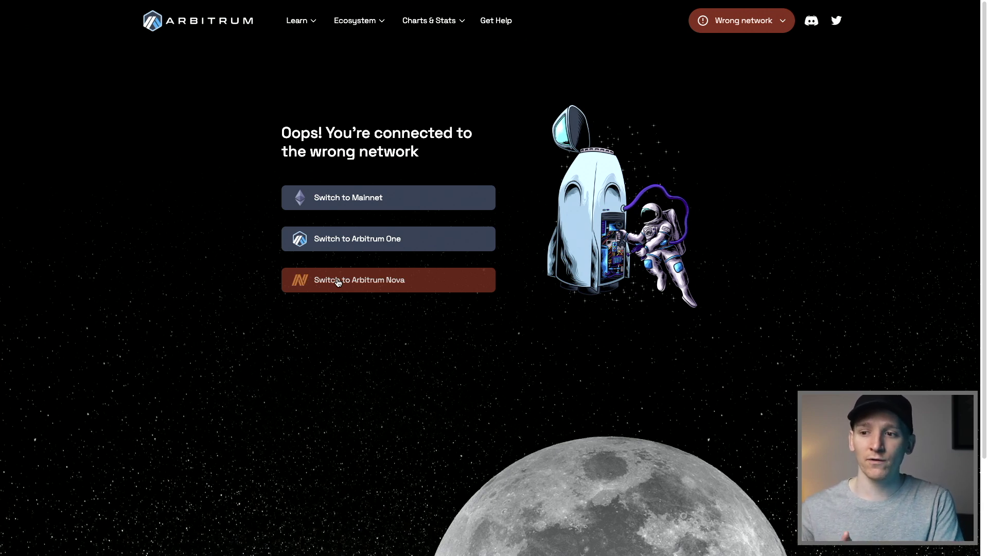
{"action": "left_click", "coordinate": [368, 284]}
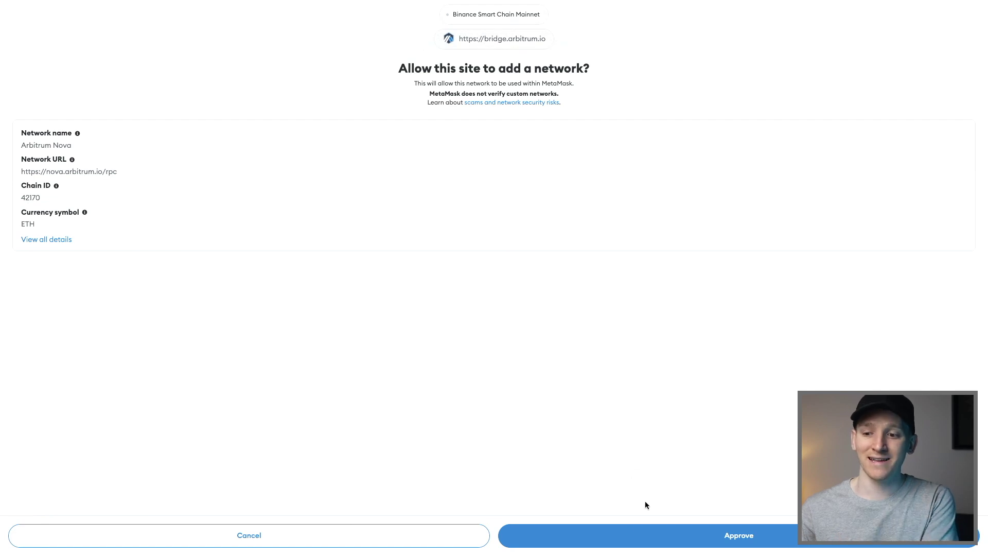
Decline adding Arbitrum Nova and switch MetaMask from Binance Smart Chain to Arbitrum One.
{"action": "left_click", "coordinate": [299, 543]}
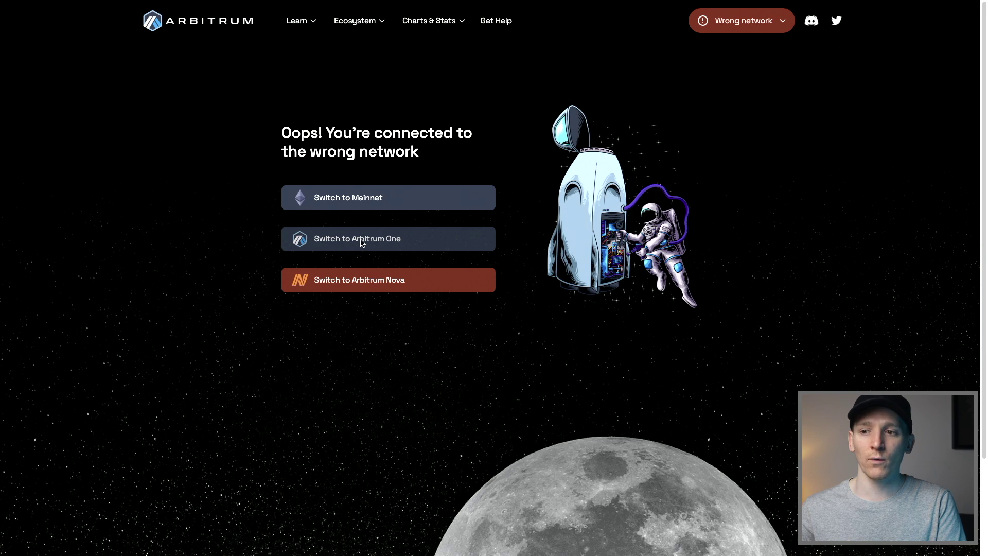
{"action": "left_click", "coordinate": [343, 243]}
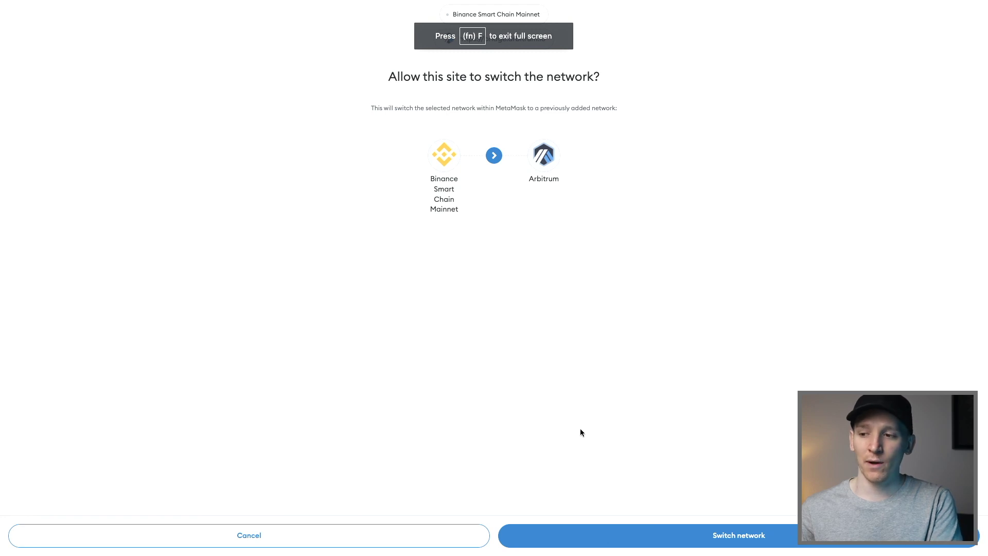
{"action": "left_click", "coordinate": [616, 543]}
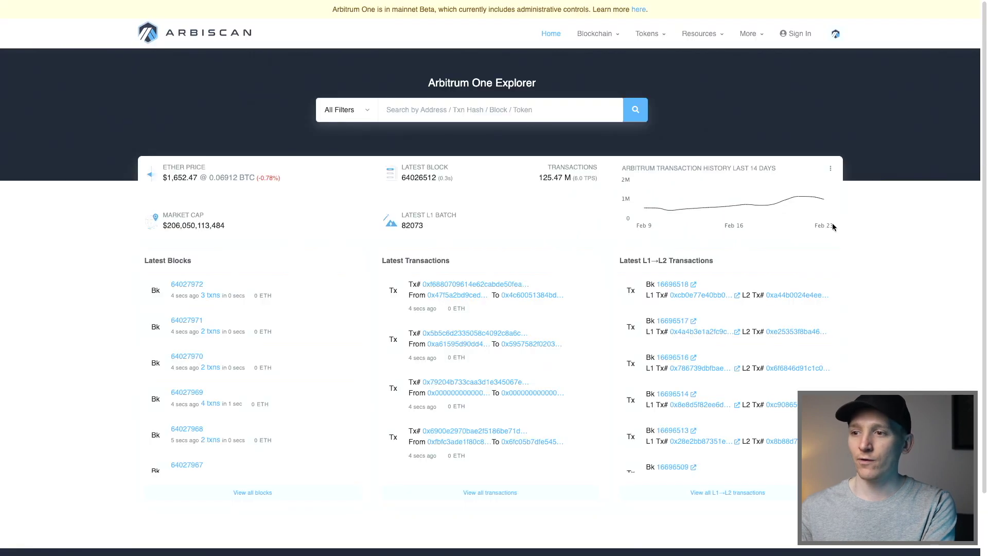
Inspect the Arbiscan Arbitrum One transaction history chart and scroll down the explorer page.
{"action": "mouse_move", "coordinate": [809, 215]}
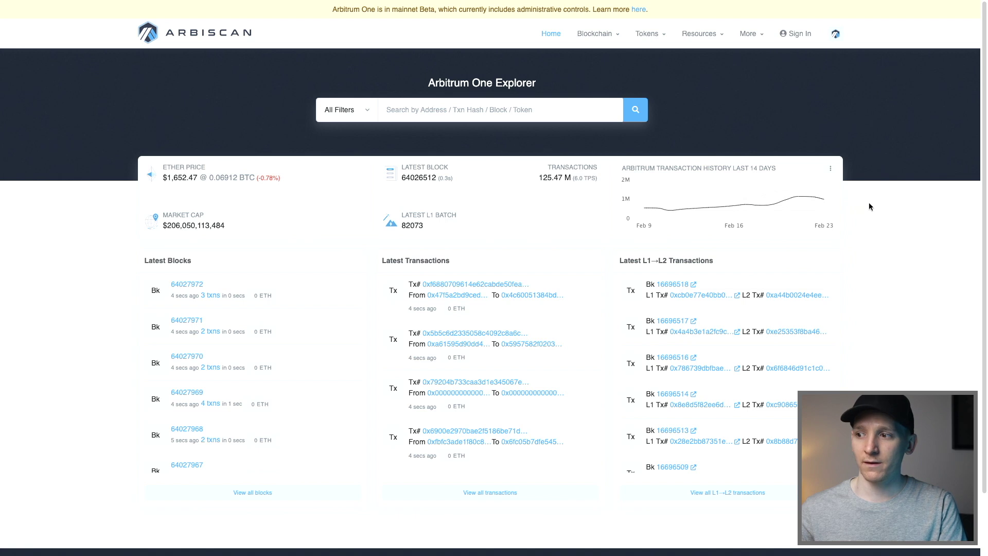
{"action": "scroll", "coordinate": [869, 206], "scroll_direction": "down", "scroll_amount": 3}
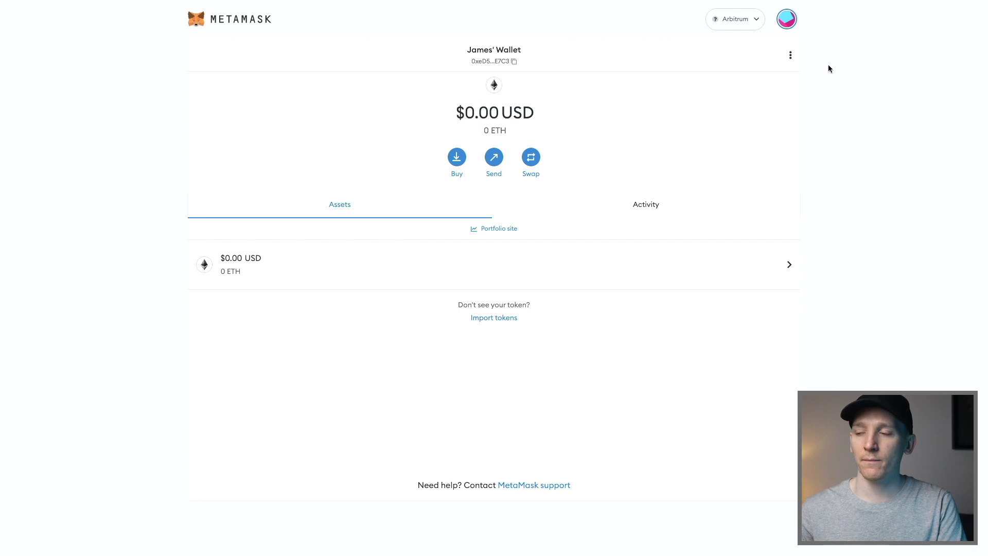
Go to Settings > Networks > Add a network and choose to add a network manually.
{"action": "left_click", "coordinate": [787, 21]}
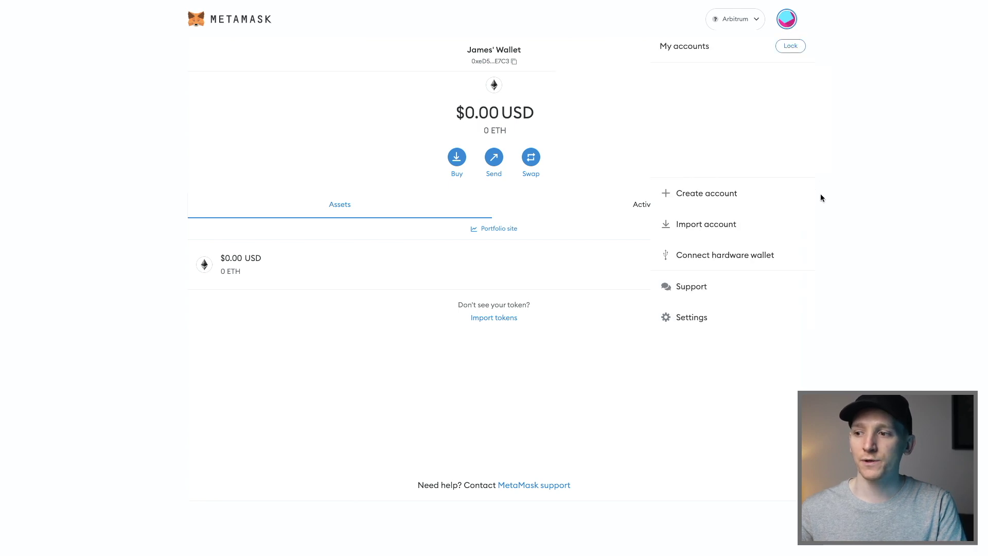
{"action": "left_click", "coordinate": [683, 316]}
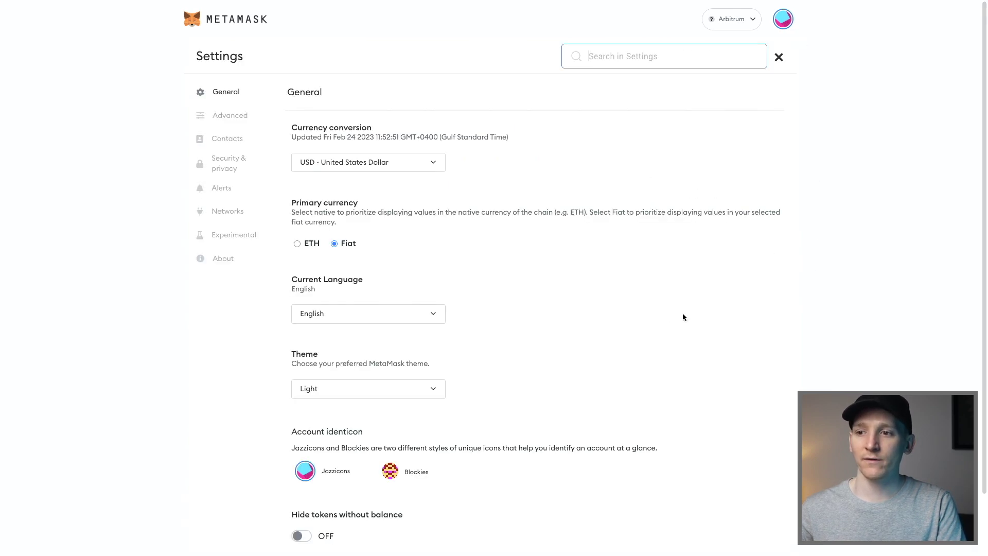
{"action": "left_click", "coordinate": [226, 213]}
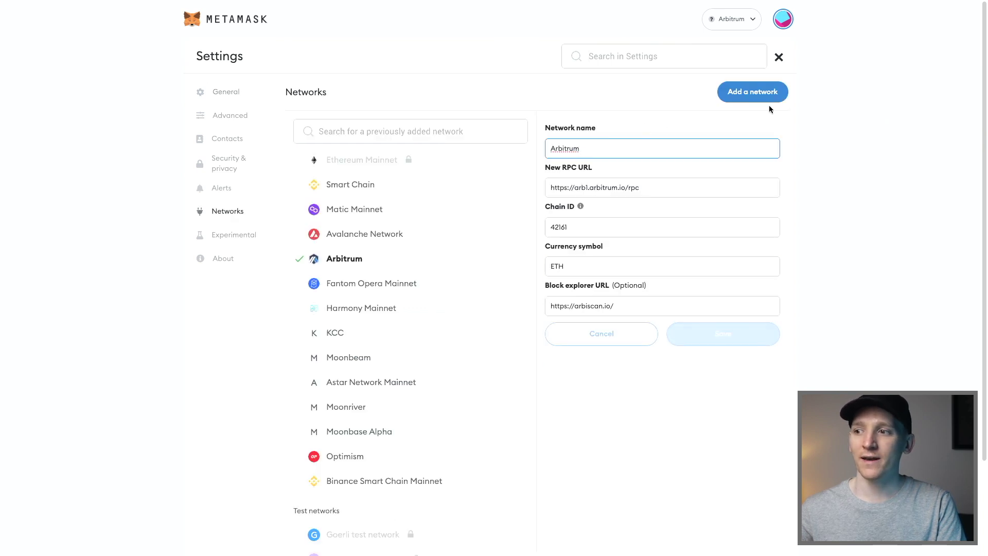
{"action": "left_click", "coordinate": [741, 94]}
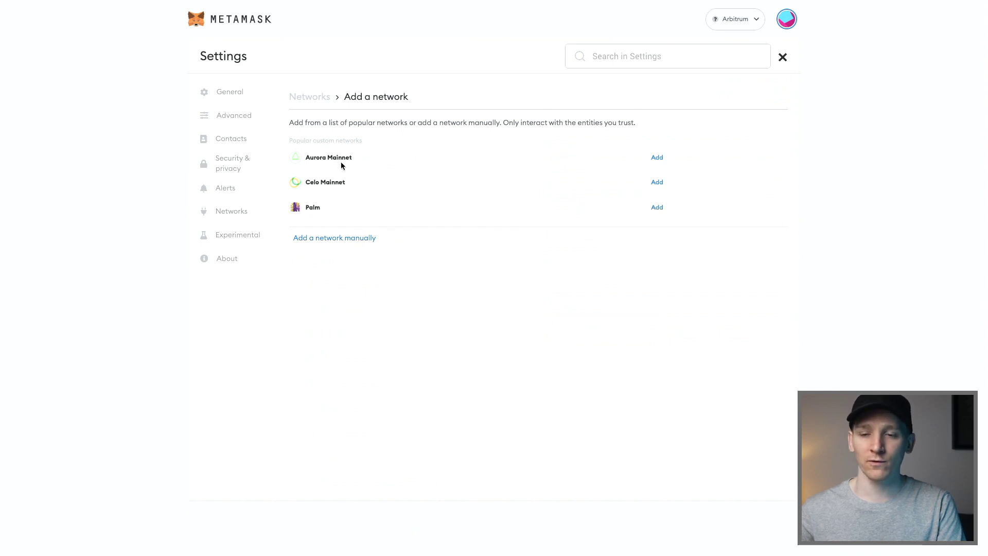
{"action": "left_click", "coordinate": [326, 242]}
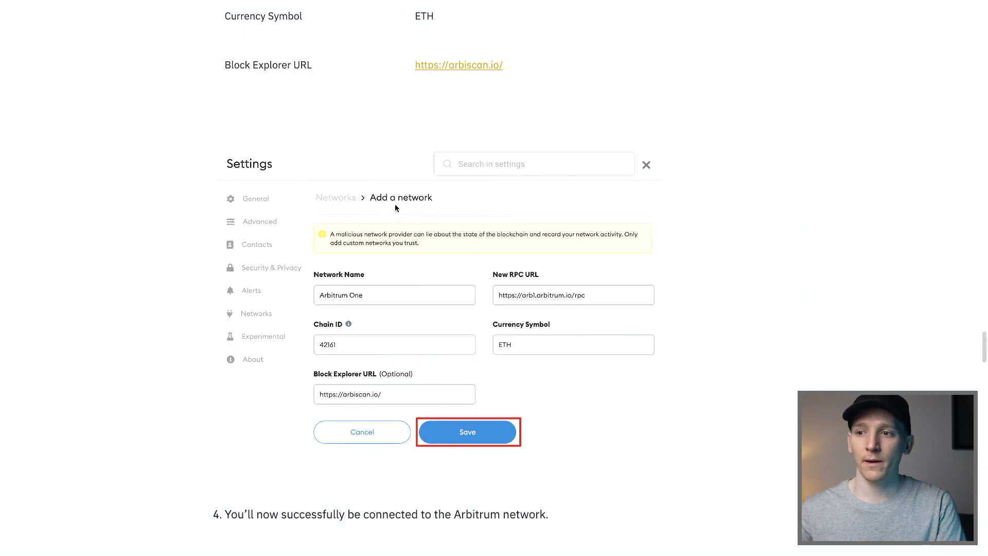
Scroll through the guide listing Arbitrum One's settings: Chain ID 42161, ETH, arbiscan.io explorer.
{"action": "scroll", "coordinate": [394, 204], "scroll_direction": "up", "scroll_amount": 1}
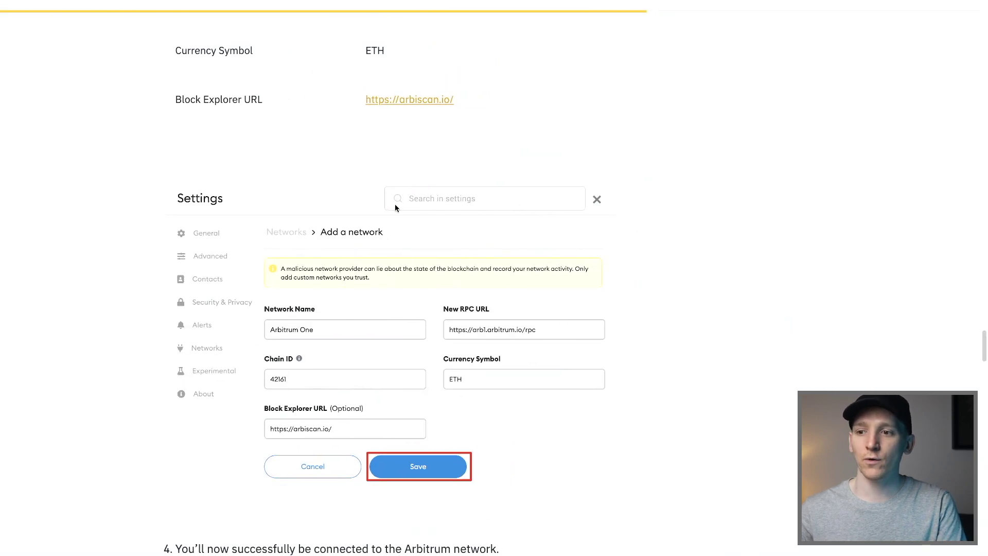
{"action": "scroll", "coordinate": [394, 203], "scroll_direction": "down", "scroll_amount": 1}
{"action": "scroll", "coordinate": [394, 204], "scroll_direction": "right", "scroll_amount": 1}
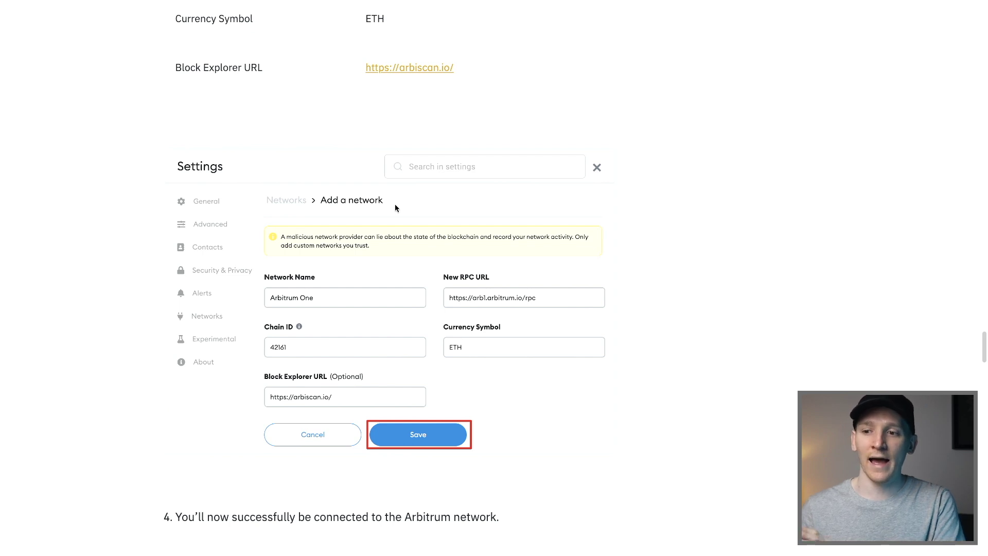
{"action": "scroll", "coordinate": [499, 183], "scroll_direction": "down", "scroll_amount": 2}
{"action": "scroll", "coordinate": [499, 182], "scroll_direction": "up", "scroll_amount": 3}
{"action": "scroll", "coordinate": [500, 186], "scroll_direction": "down", "scroll_amount": 1}
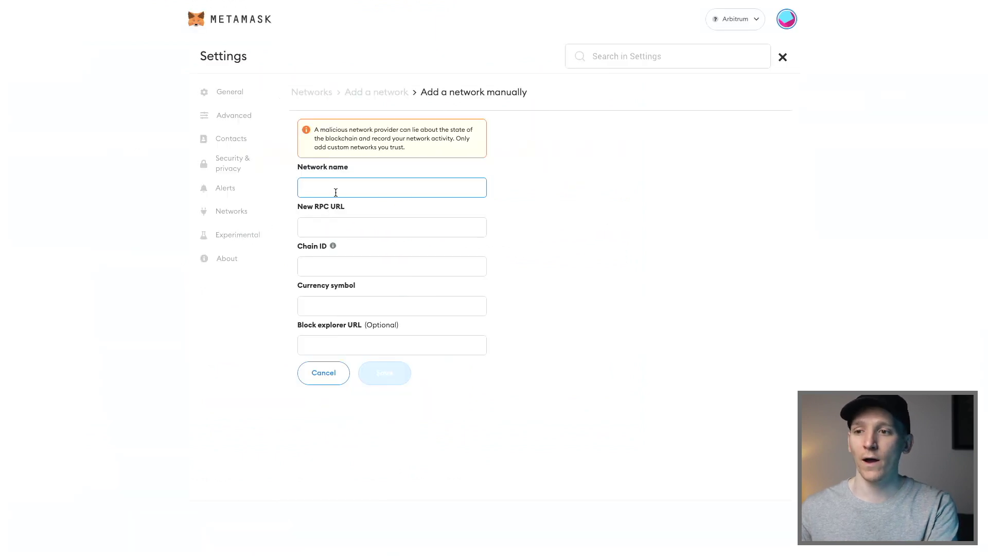
Type 'Ar' as the network name, then abandon the form for the wallet home.
{"action": "type", "text": "Arbi"}
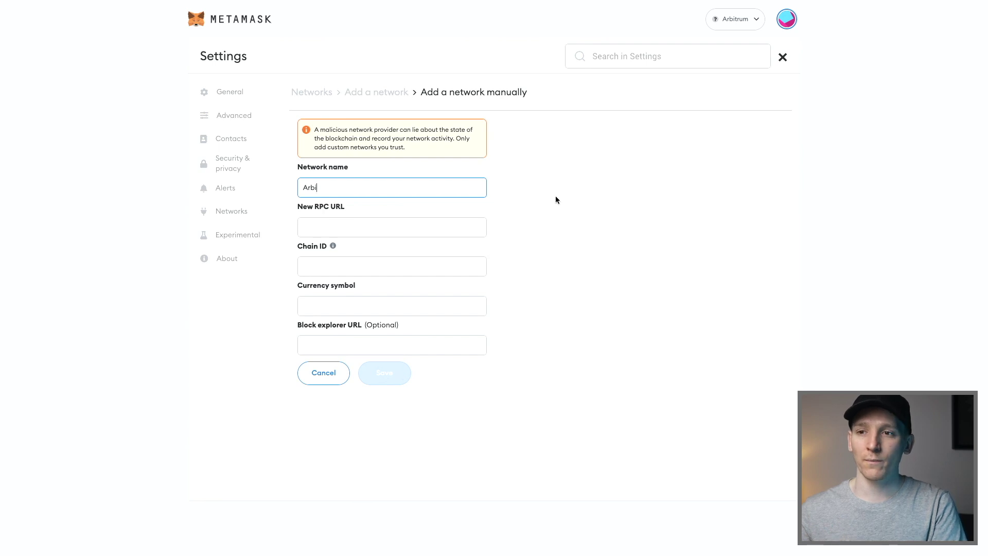
{"action": "left_click", "coordinate": [223, 23]}
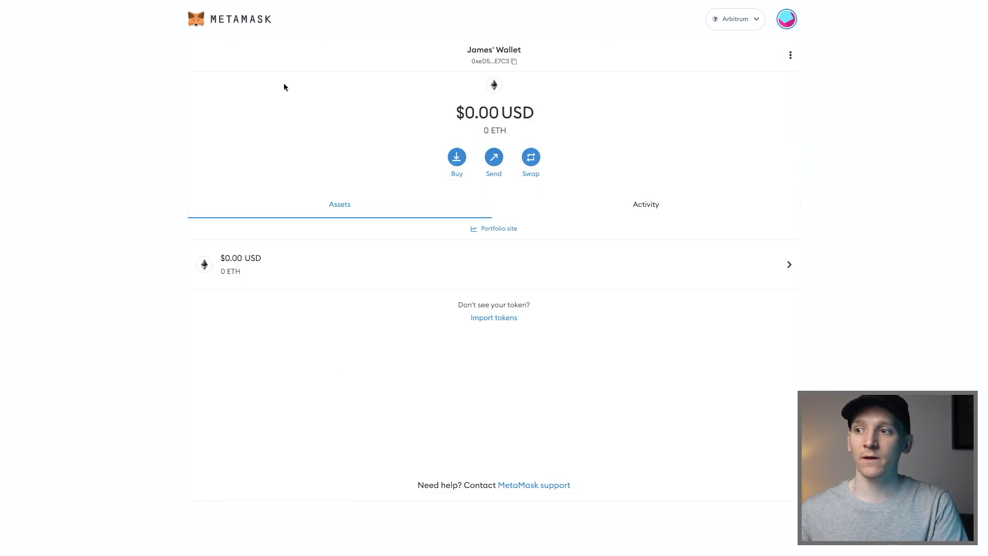
Scroll the wallet's network list and select Arbitrum.
{"action": "left_click", "coordinate": [746, 23]}
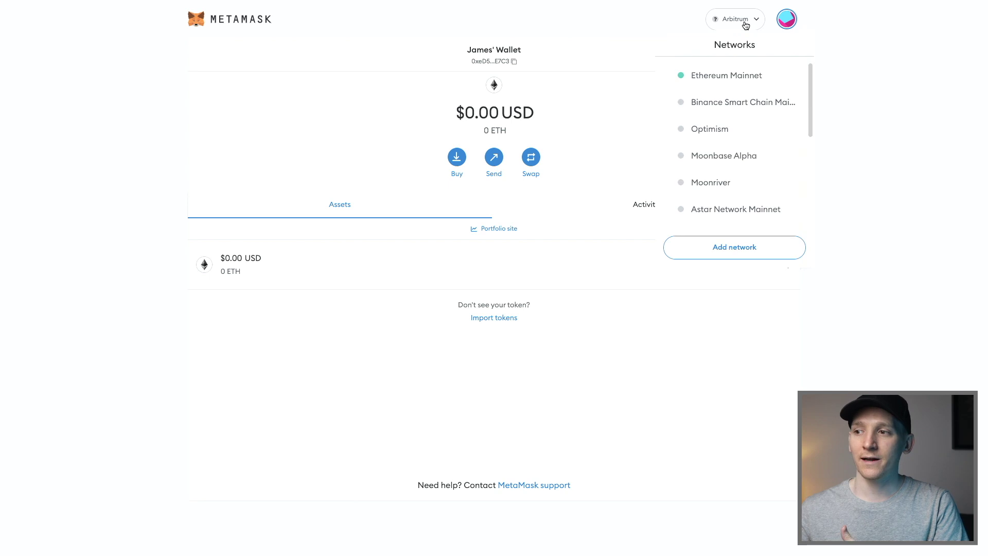
{"action": "scroll", "coordinate": [712, 138], "scroll_direction": "down", "scroll_amount": 2}
{"action": "scroll", "coordinate": [712, 138], "scroll_direction": "up", "scroll_amount": 2}
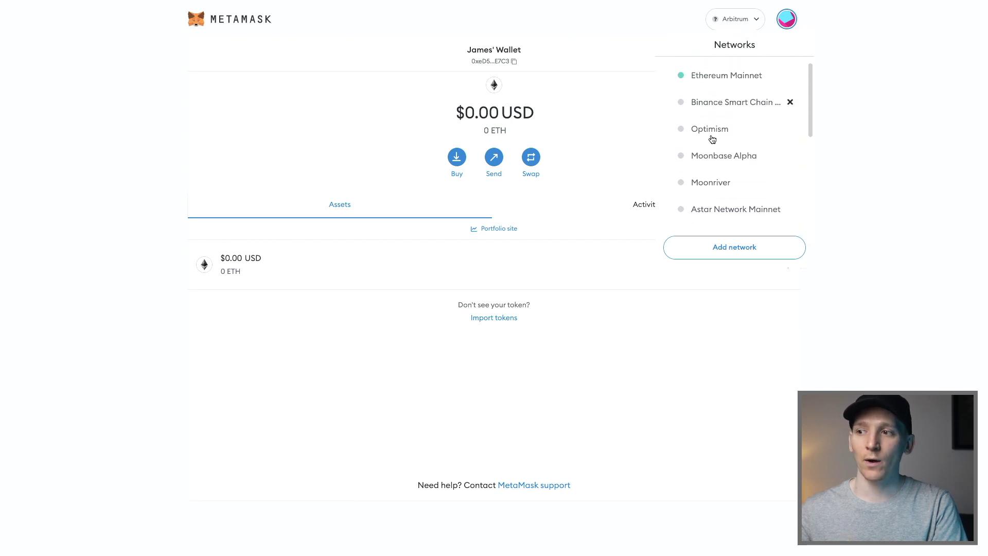
{"action": "scroll", "coordinate": [710, 127], "scroll_direction": "down", "scroll_amount": 6}
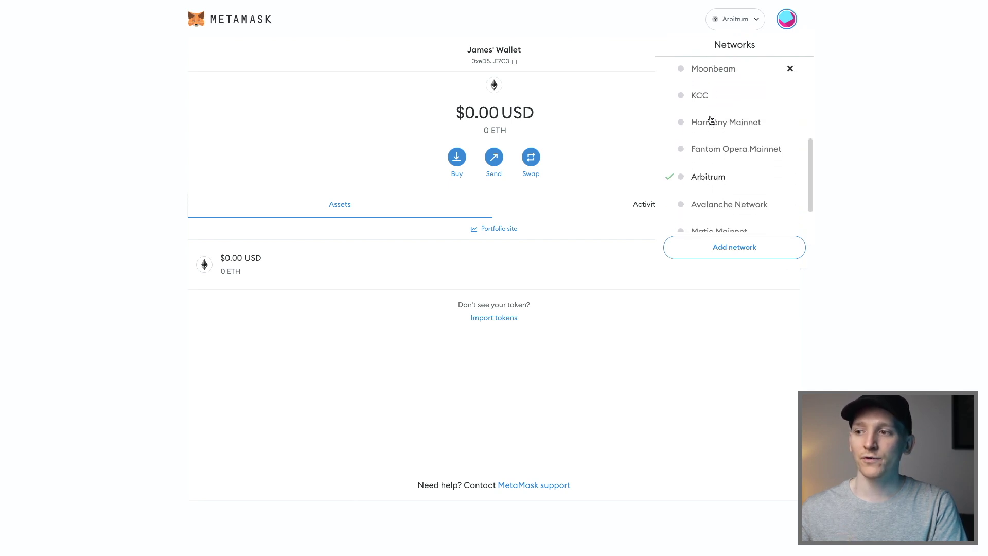
{"action": "left_click", "coordinate": [701, 176]}
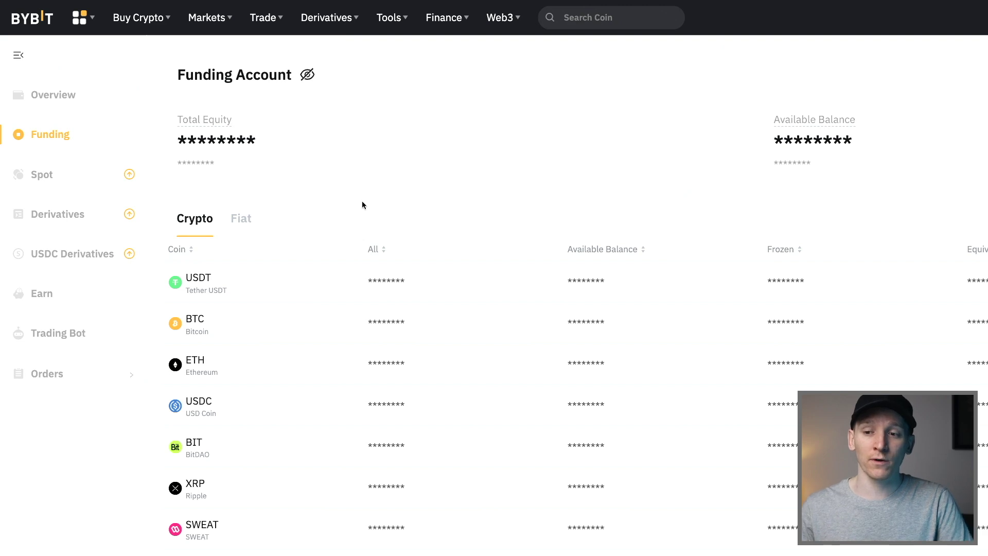
Scroll the Bybit Funding account coin list and open the ETH row's Withdraw dialog.
{"action": "scroll", "coordinate": [331, 211], "scroll_direction": "down", "scroll_amount": 1}
{"action": "scroll", "coordinate": [332, 213], "scroll_direction": "up", "scroll_amount": 1}
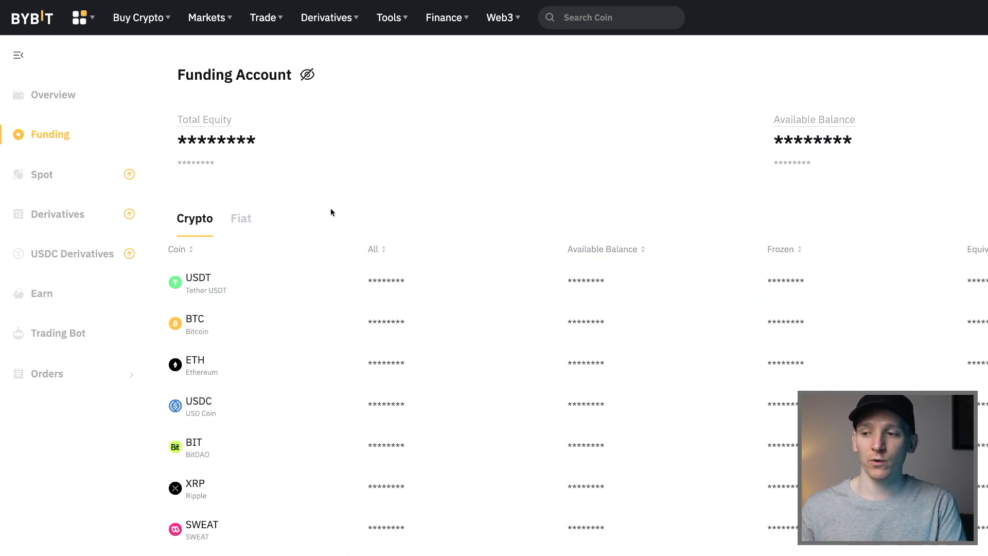
{"action": "scroll", "coordinate": [313, 279], "scroll_direction": "right", "scroll_amount": 2}
{"action": "scroll", "coordinate": [313, 280], "scroll_direction": "left", "scroll_amount": 2}
{"action": "scroll", "coordinate": [313, 281], "scroll_direction": "left", "scroll_amount": 1}
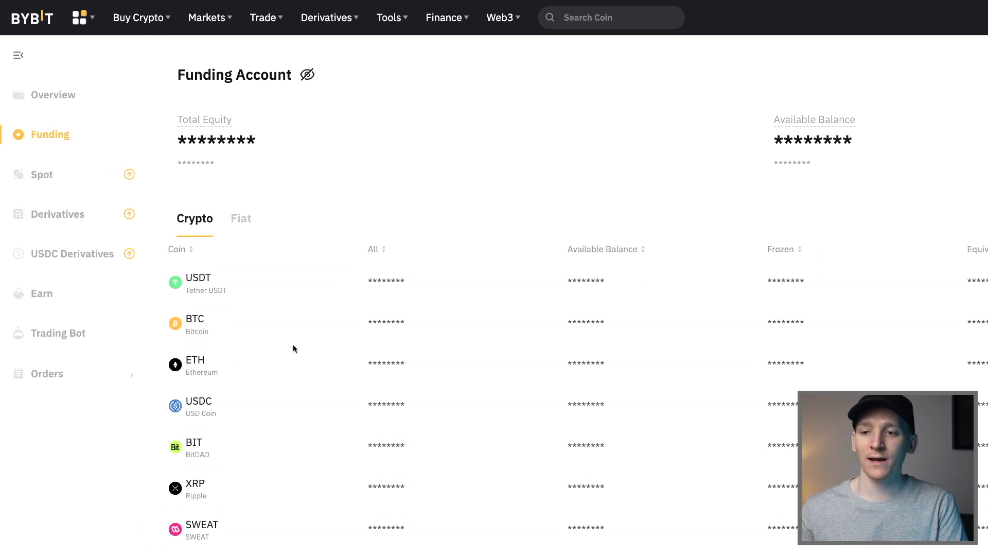
{"action": "scroll", "coordinate": [293, 347], "scroll_direction": "right", "scroll_amount": 1}
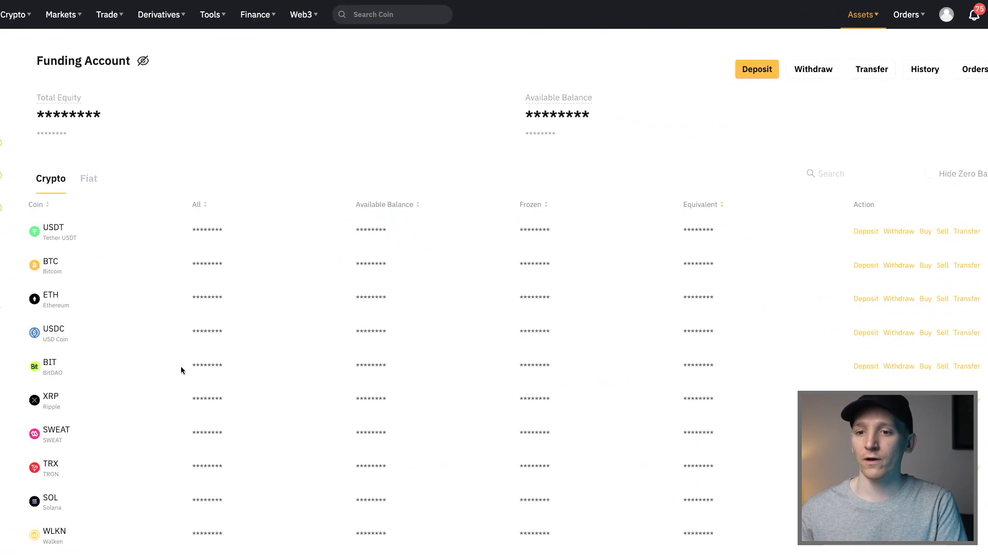
{"action": "left_click", "coordinate": [895, 300]}
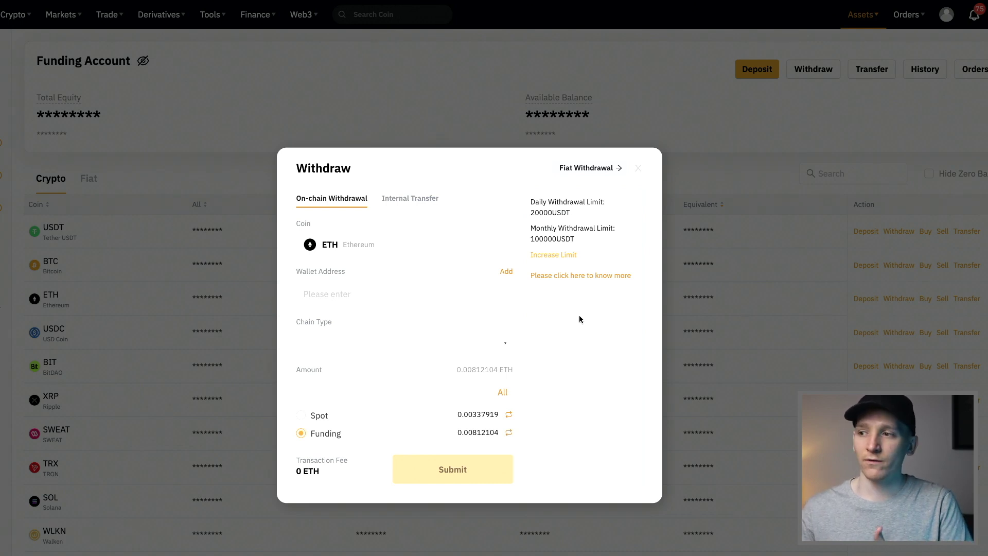
Copy the MetaMask wallet address and return to the Bybit withdrawal form.
{"action": "key", "text": "alt+shift+m"}
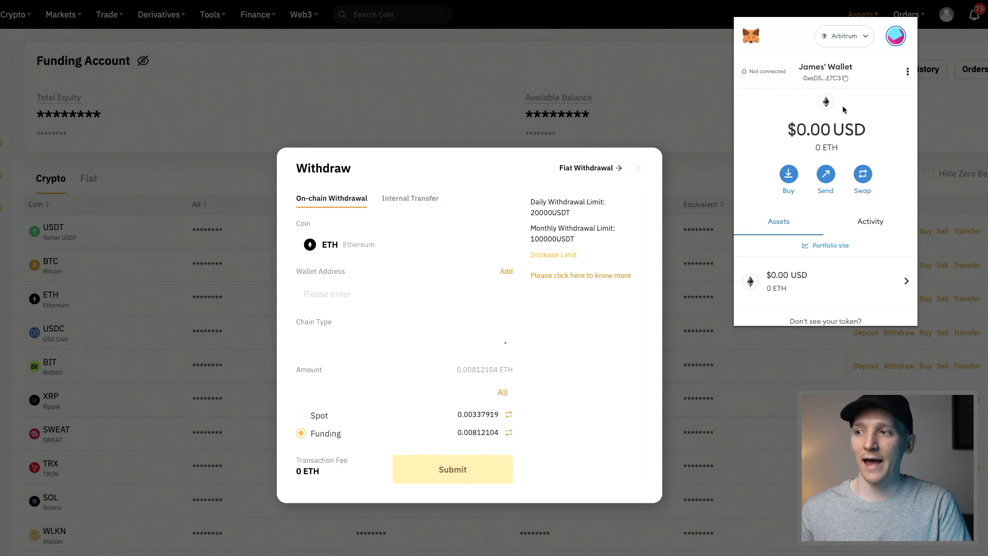
{"action": "left_click", "coordinate": [821, 82]}
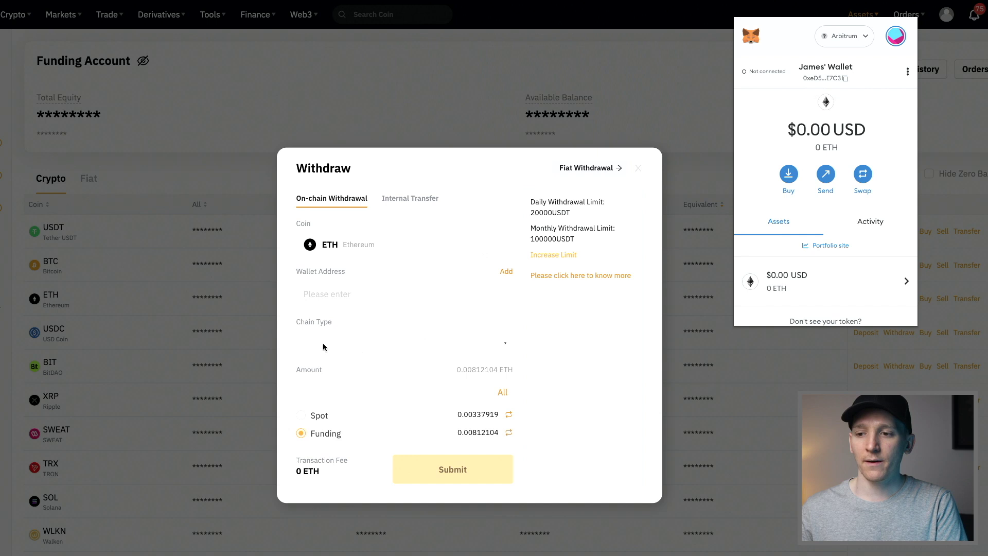
{"action": "left_click", "coordinate": [320, 358]}
Paste the address into Wallet Address and select Arbitrum One as the chain type.
{"action": "left_click", "coordinate": [325, 295]}
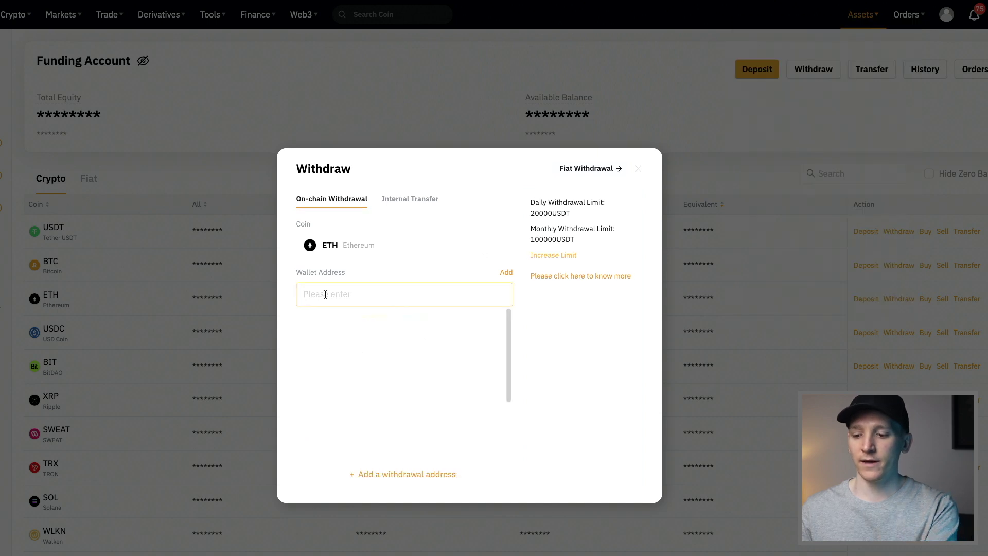
{"action": "key", "text": "ctrl+v"}
{"action": "left_click", "coordinate": [483, 350]}
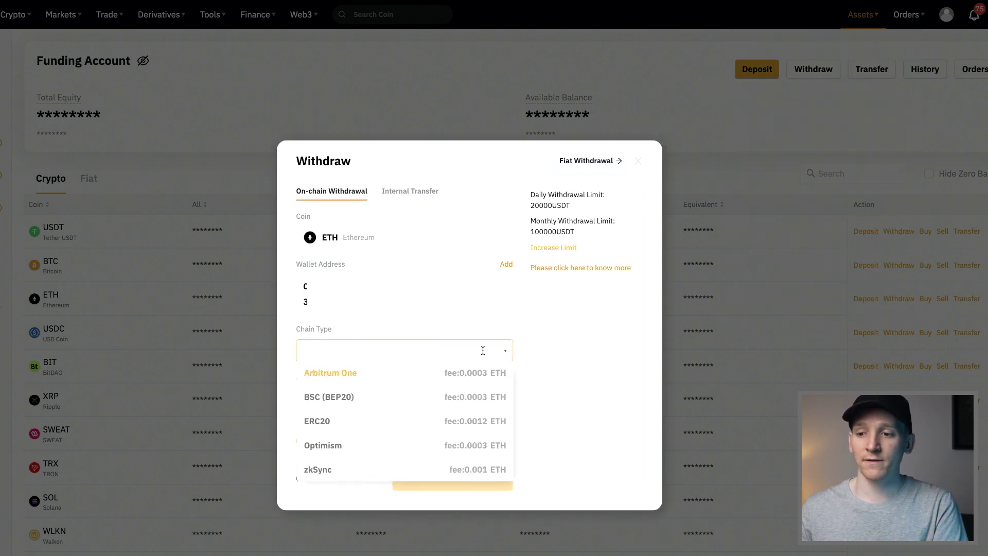
{"action": "left_click", "coordinate": [323, 371]}
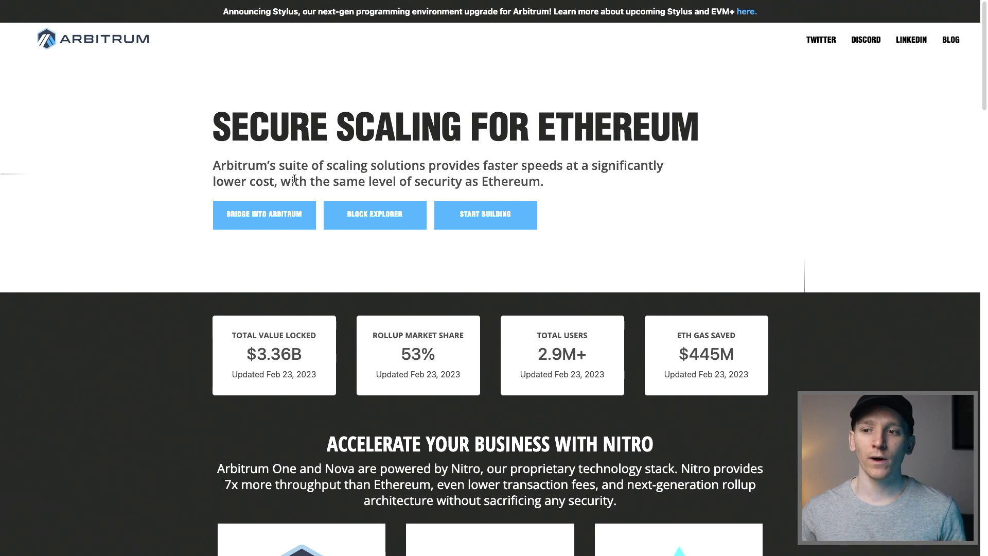
Open the Arbitrum bridge with Mainnet as the source network, approving the switch in MetaMask.
{"action": "left_click", "coordinate": [262, 216]}
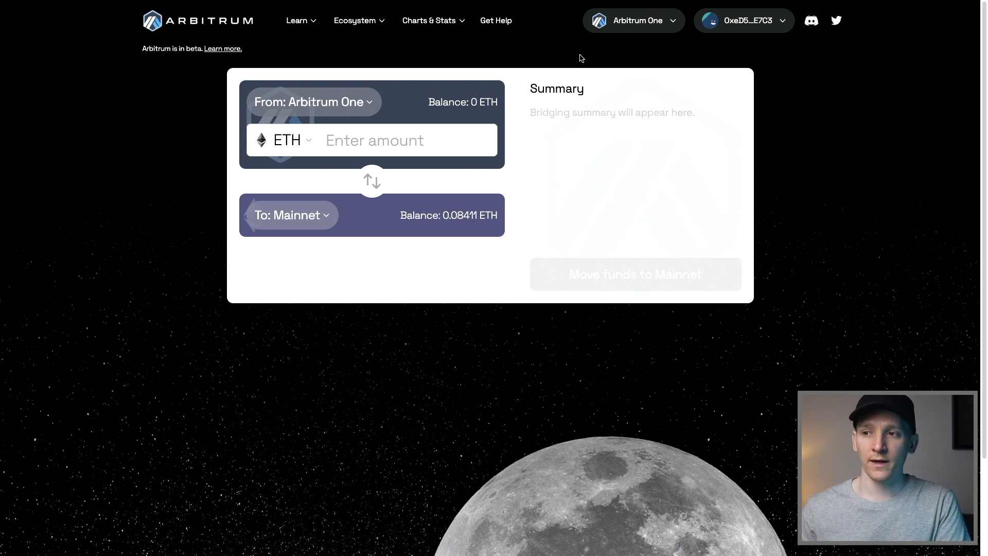
{"action": "left_click", "coordinate": [656, 25]}
{"action": "left_click", "coordinate": [622, 54]}
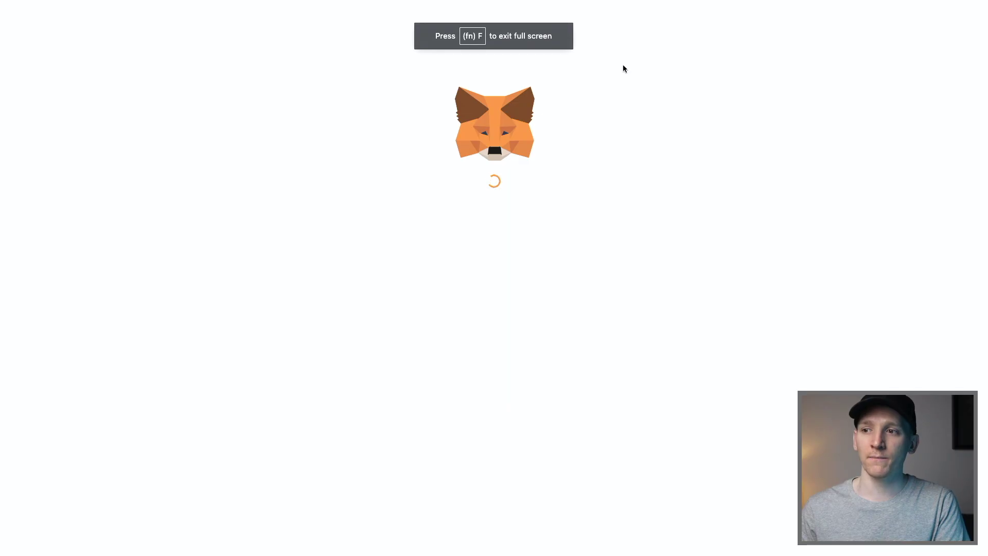
{"action": "left_click", "coordinate": [689, 541]}
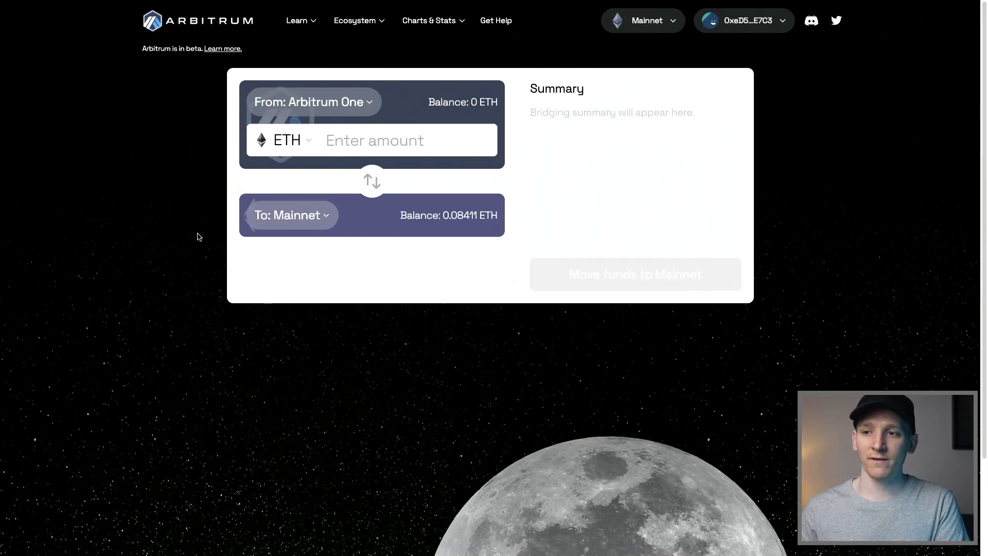
Choose ETH as the bridged token and enter an amount of 0.05.
{"action": "left_click", "coordinate": [297, 145]}
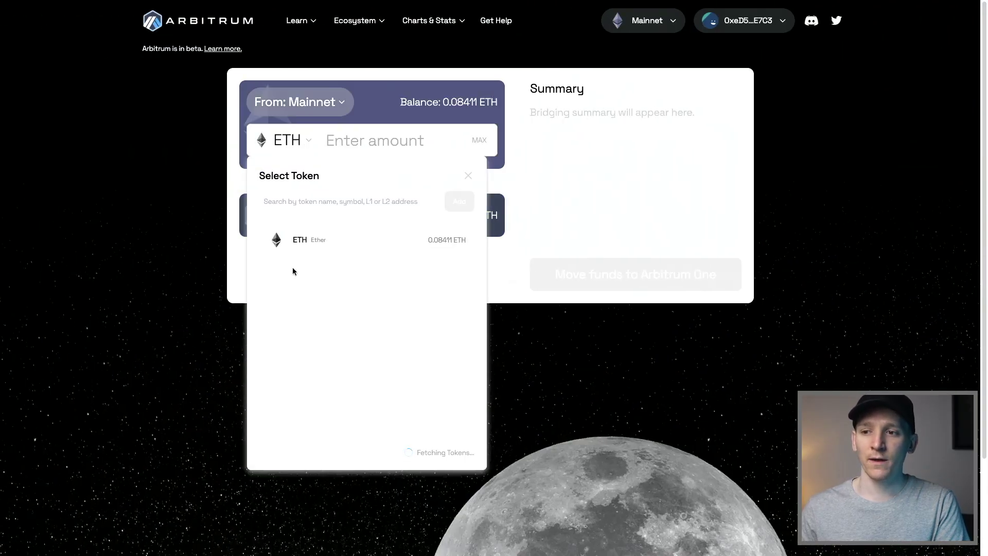
{"action": "left_click", "coordinate": [302, 240]}
{"action": "left_click", "coordinate": [374, 142]}
{"action": "type", "text": "0.05"}
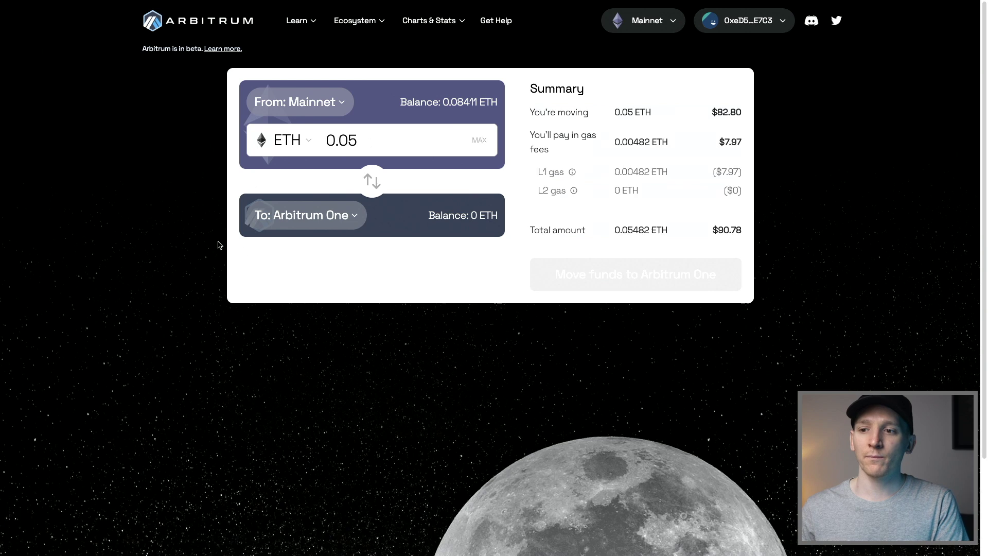
{"action": "left_click", "coordinate": [349, 217]}
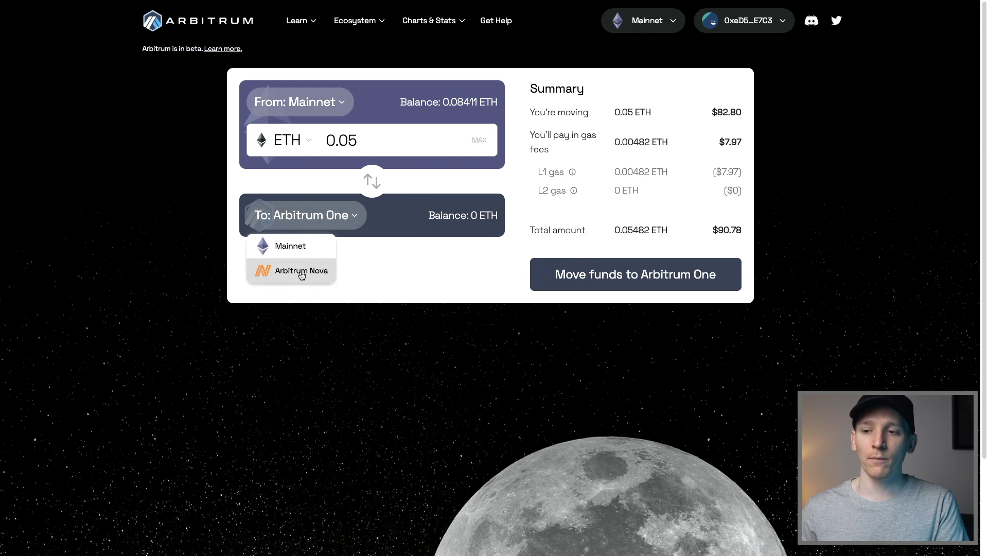
{"action": "left_click", "coordinate": [364, 267]}
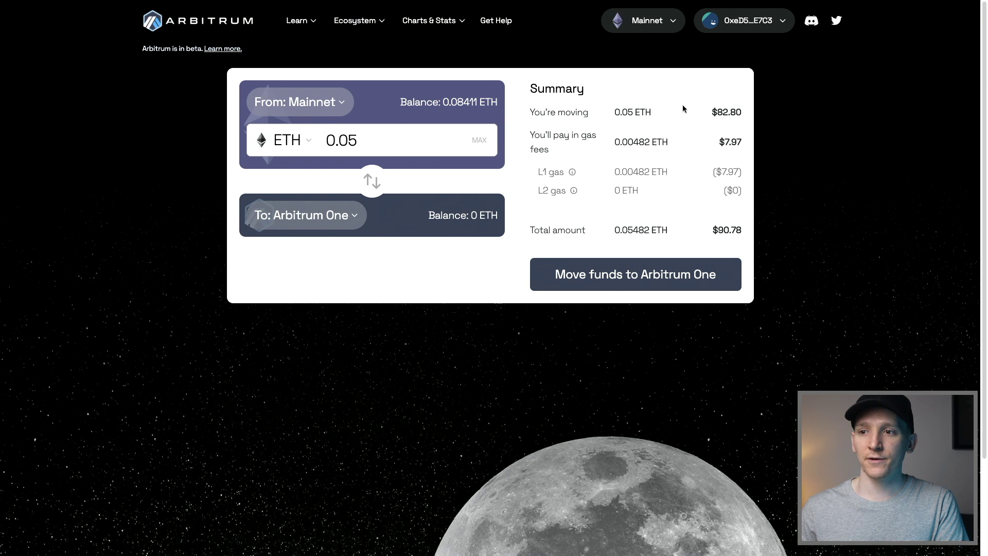
{"action": "left_click_drag", "start_coordinate": [720, 142], "coordinate": [750, 142]}
{"action": "left_click", "coordinate": [736, 140]}
{"action": "left_click", "coordinate": [723, 142]}
{"action": "left_click", "coordinate": [751, 142]}
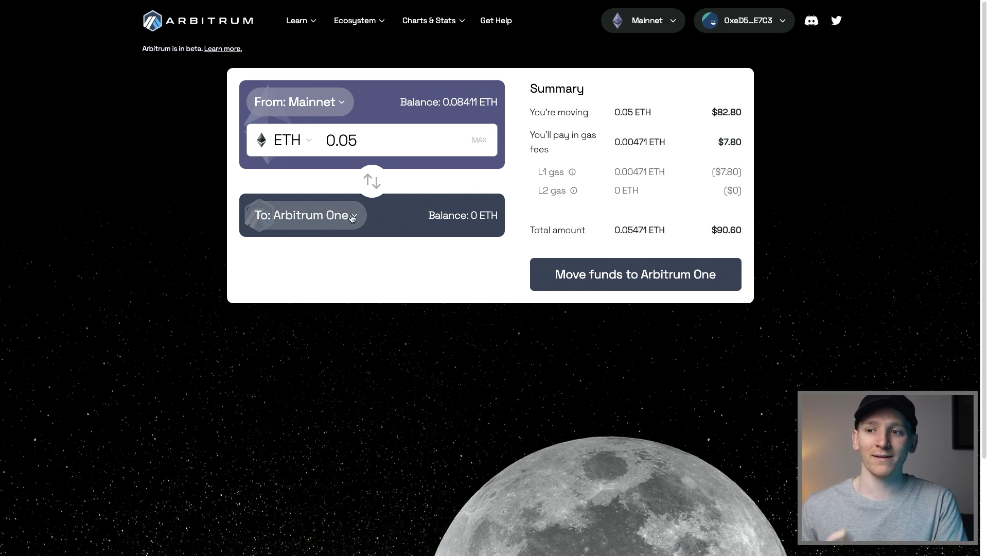
{"action": "left_click", "coordinate": [320, 102]}
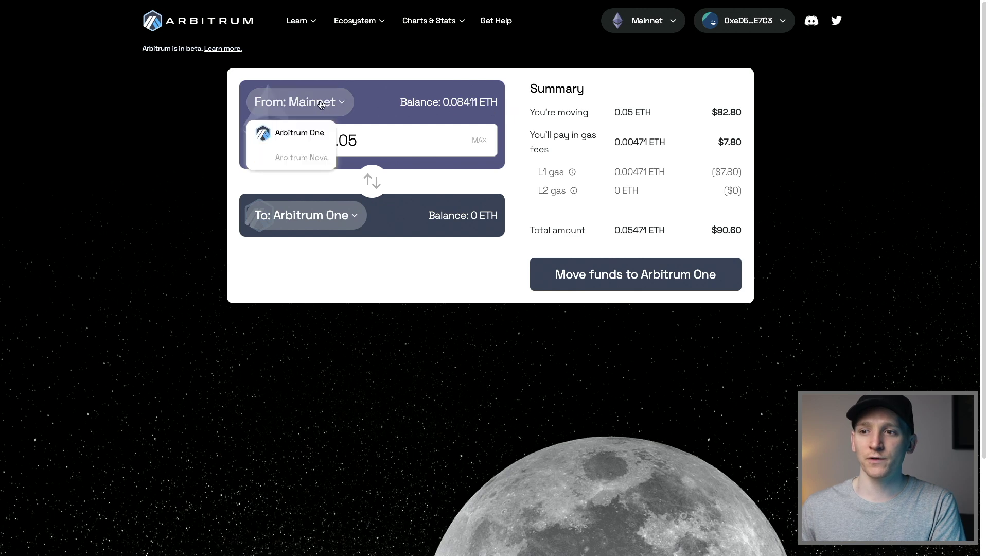
Make Arbitrum One the source and Mainnet the destination, approve the wallet switch, and trim the amount.
{"action": "left_click", "coordinate": [297, 133]}
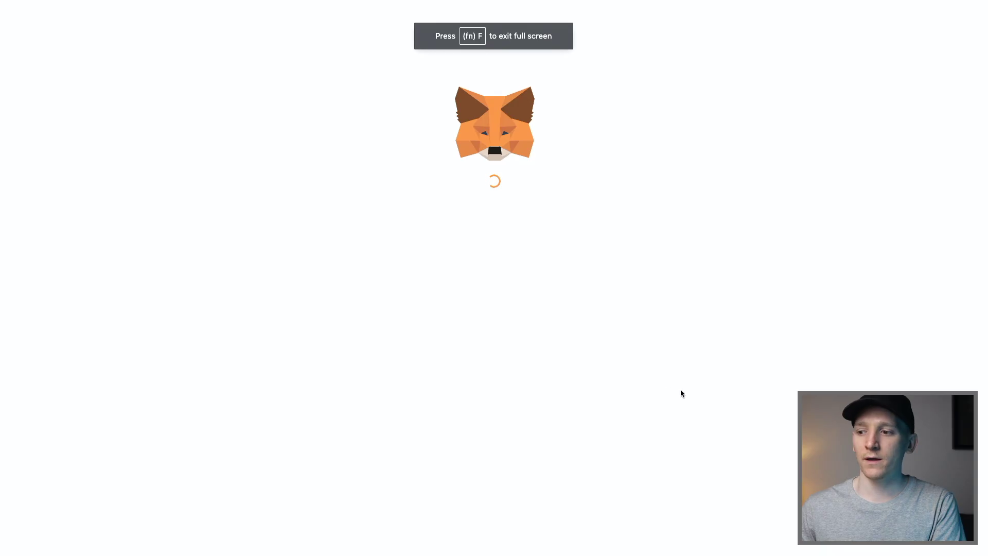
{"action": "left_click", "coordinate": [761, 541]}
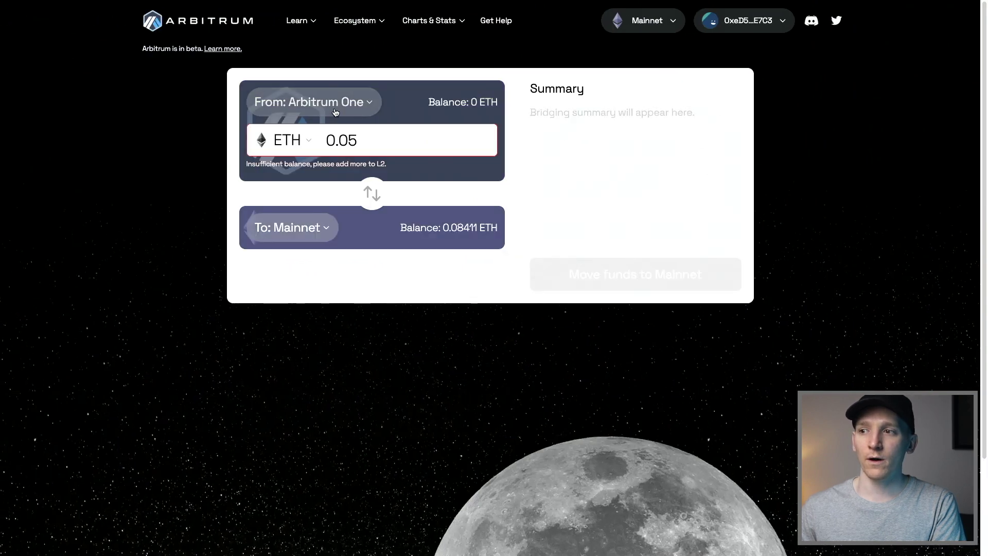
{"action": "left_click", "coordinate": [310, 233]}
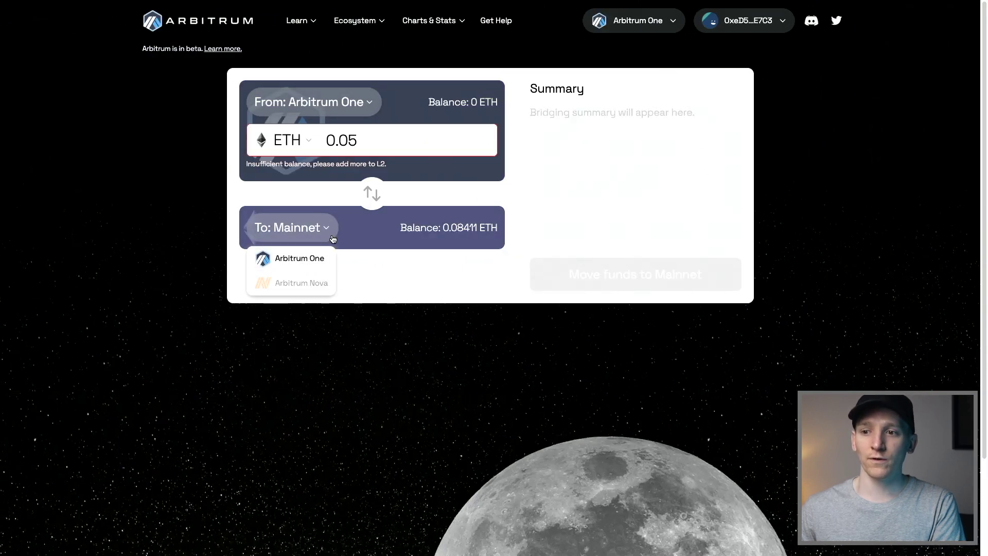
{"action": "left_click", "coordinate": [387, 267]}
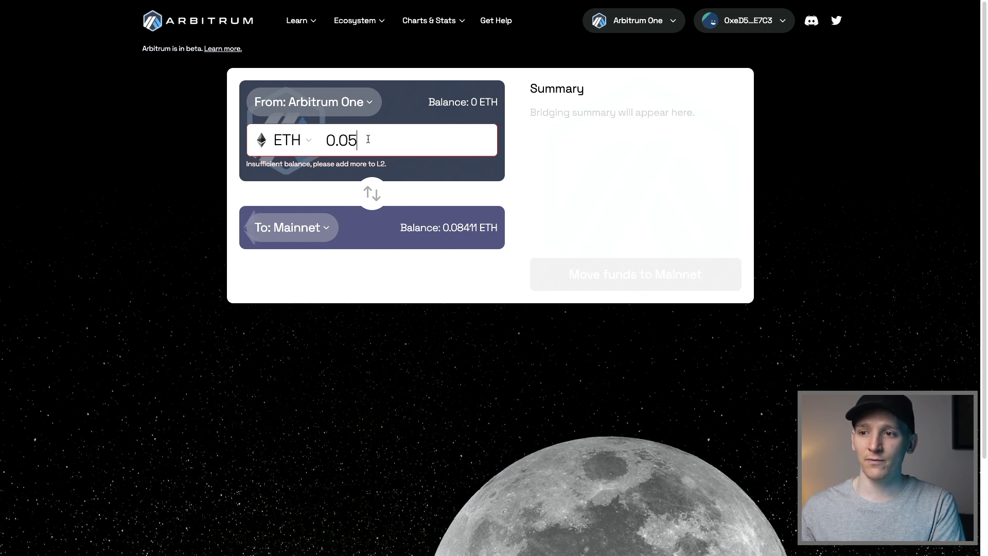
{"action": "key", "text": "BackSpace"}
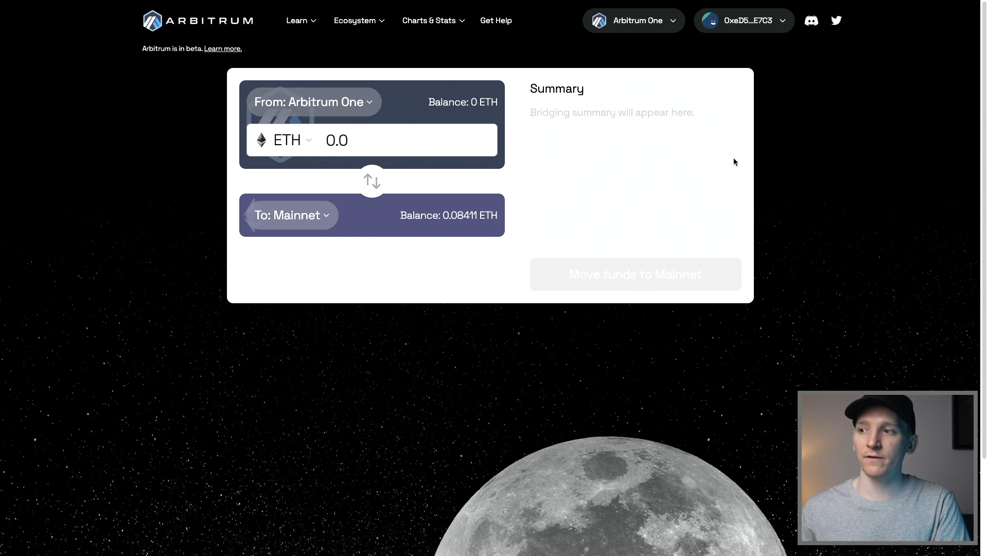
Switch the MetaMask wallet to Ethereum Mainnet, open Send, then edit the bridge's ETH amount.
{"action": "key", "text": "alt+shift+m"}
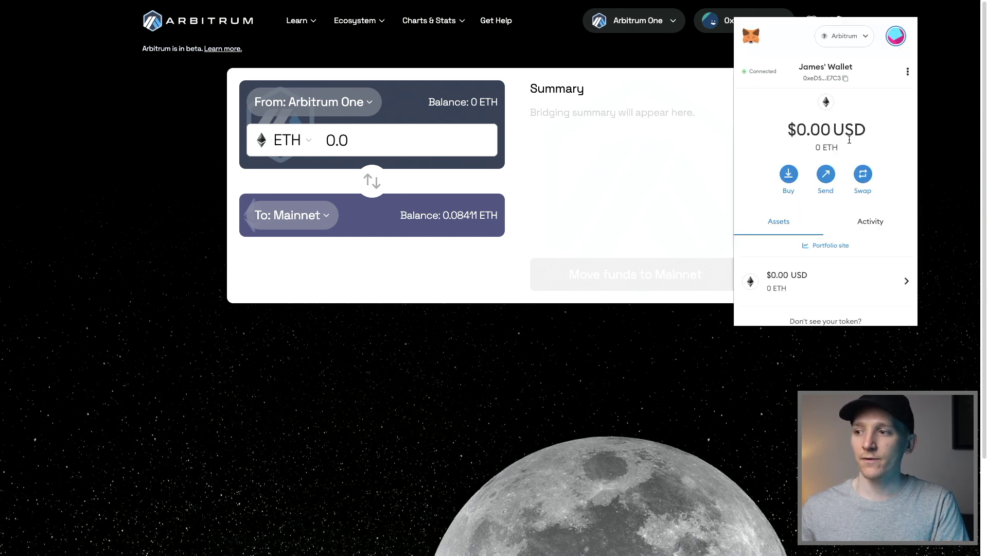
{"action": "left_click", "coordinate": [864, 37]}
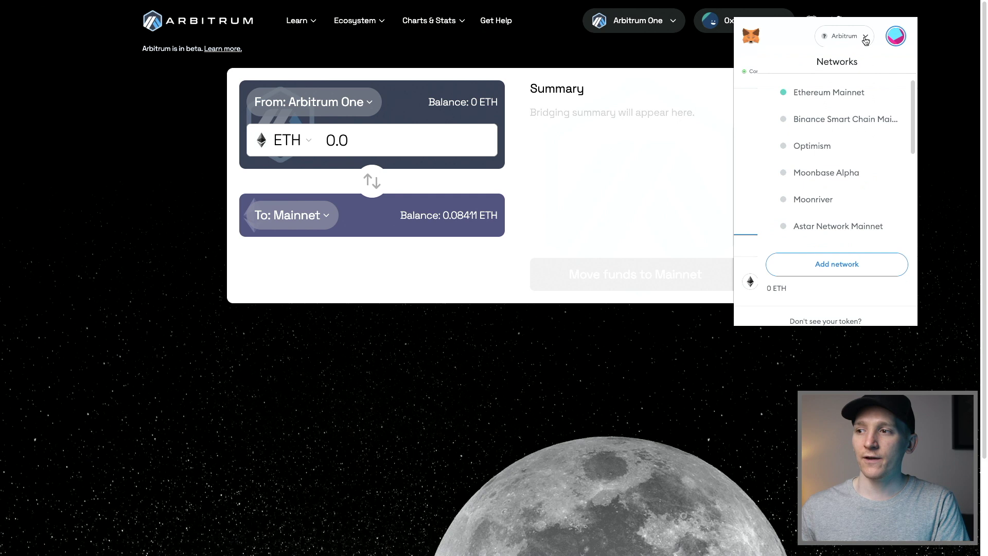
{"action": "left_click", "coordinate": [806, 93]}
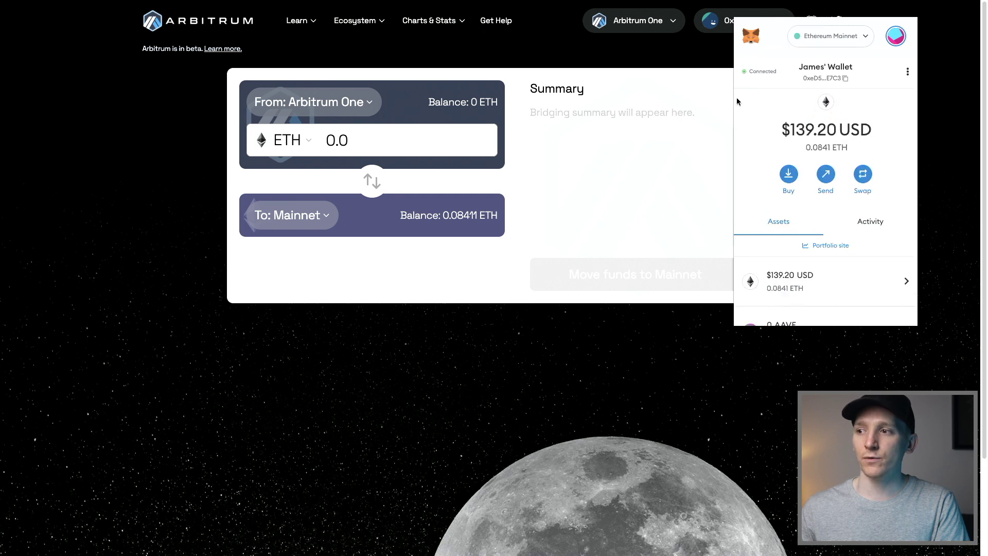
{"action": "left_click", "coordinate": [826, 178]}
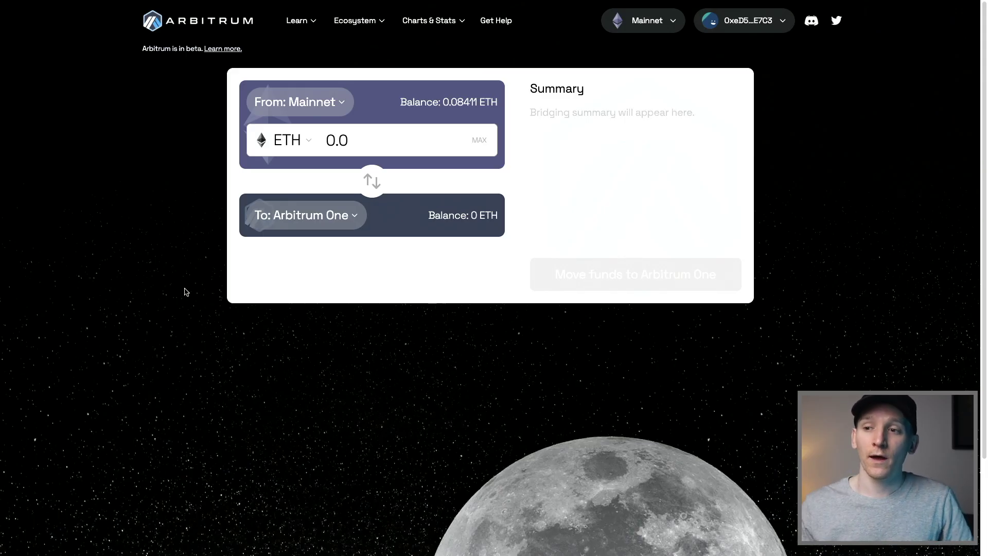
{"action": "left_click", "coordinate": [370, 140]}
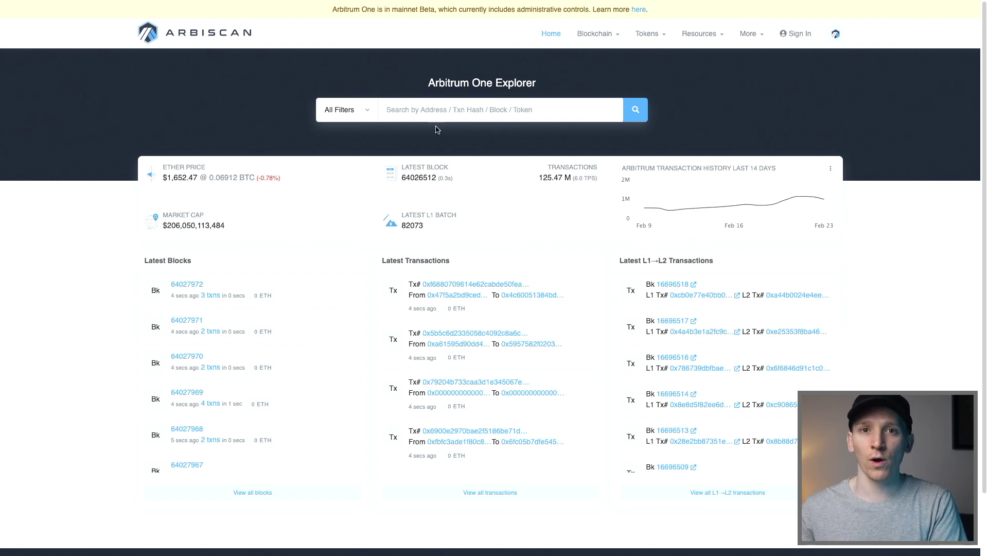
Scroll down the Arbiscan Arbitrum One Explorer home page.
{"action": "scroll", "coordinate": [412, 360], "scroll_direction": "down", "scroll_amount": 1}
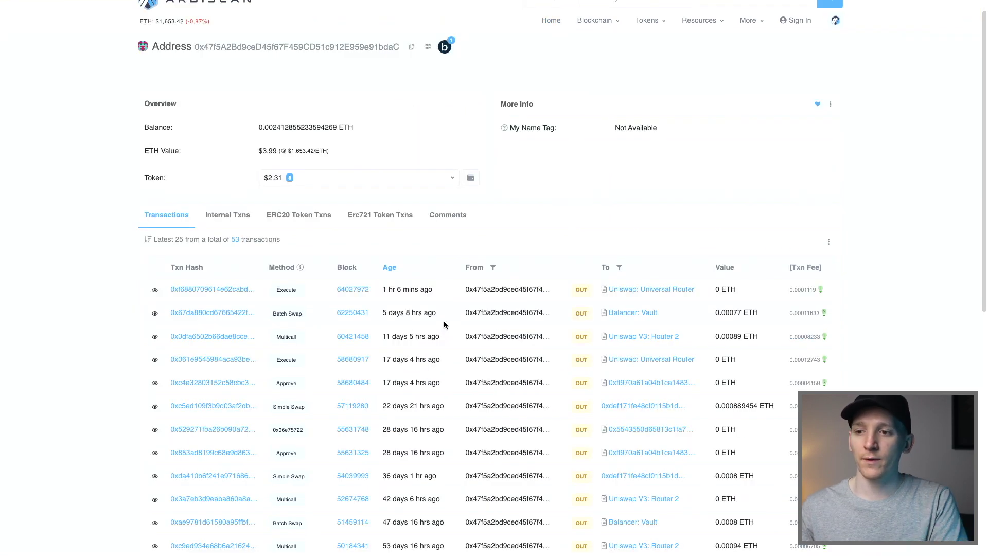
Check the address's ERC20 token holdings, then list its ERC20 token transfers.
{"action": "scroll", "coordinate": [238, 230], "scroll_direction": "up", "scroll_amount": 1}
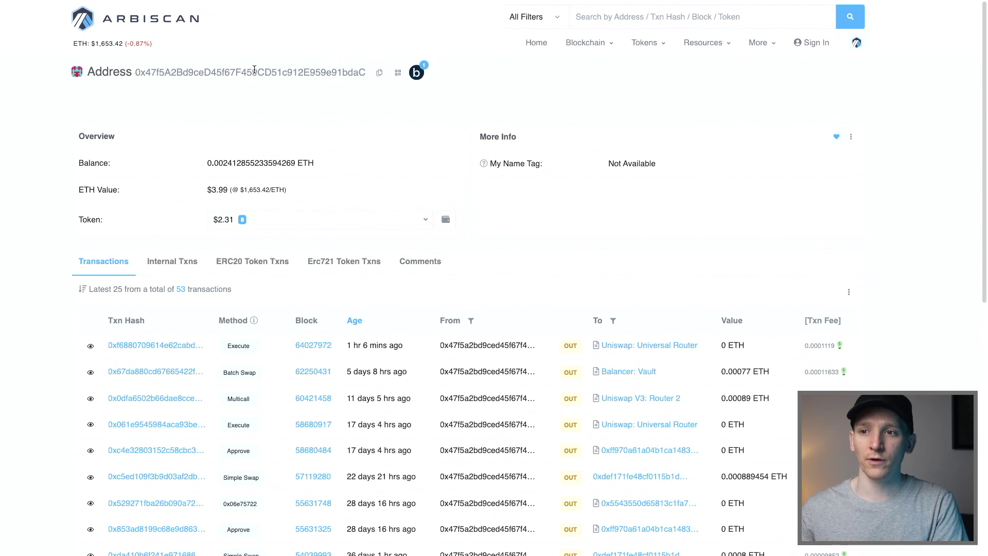
{"action": "left_click", "coordinate": [291, 221]}
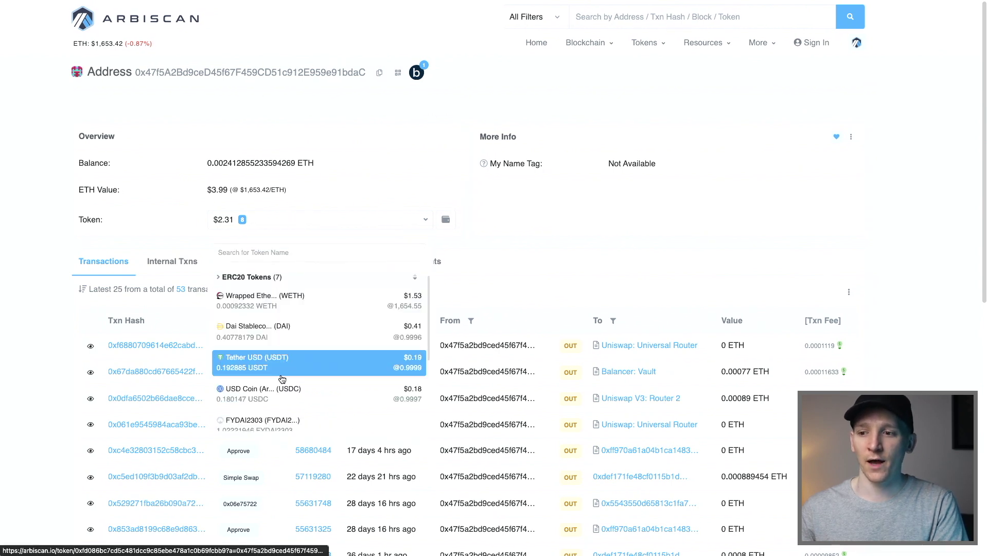
{"action": "left_click", "coordinate": [63, 279]}
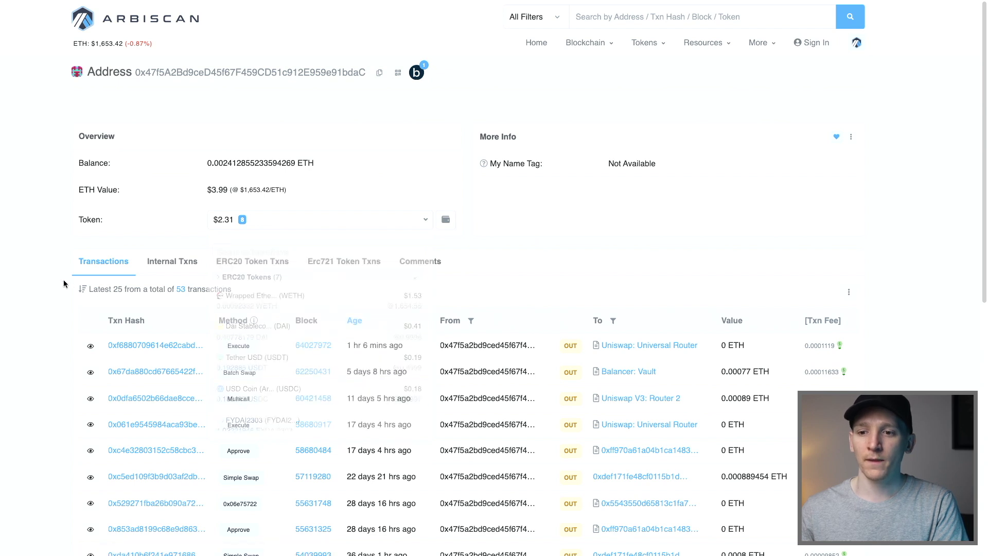
{"action": "scroll", "coordinate": [63, 280], "scroll_direction": "down", "scroll_amount": 2}
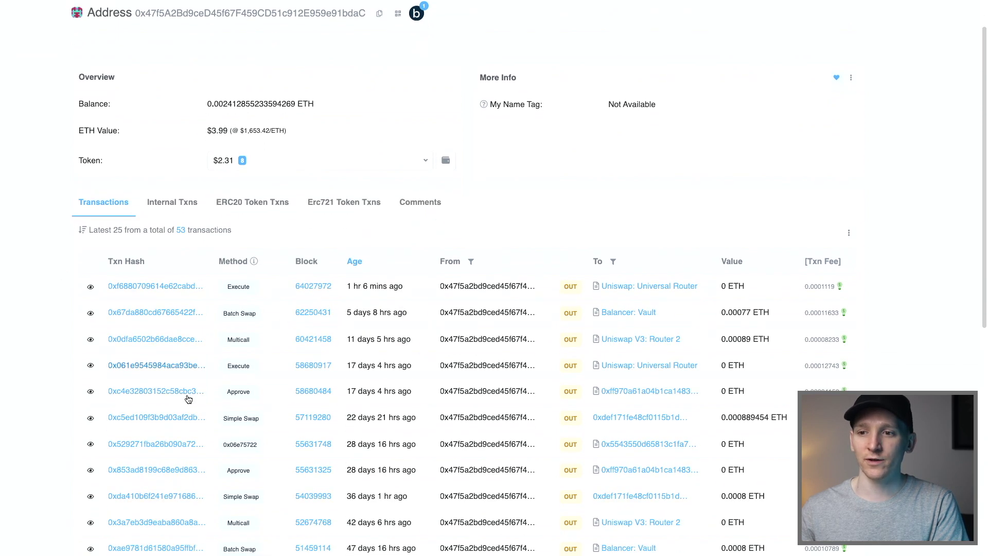
{"action": "left_click", "coordinate": [255, 205]}
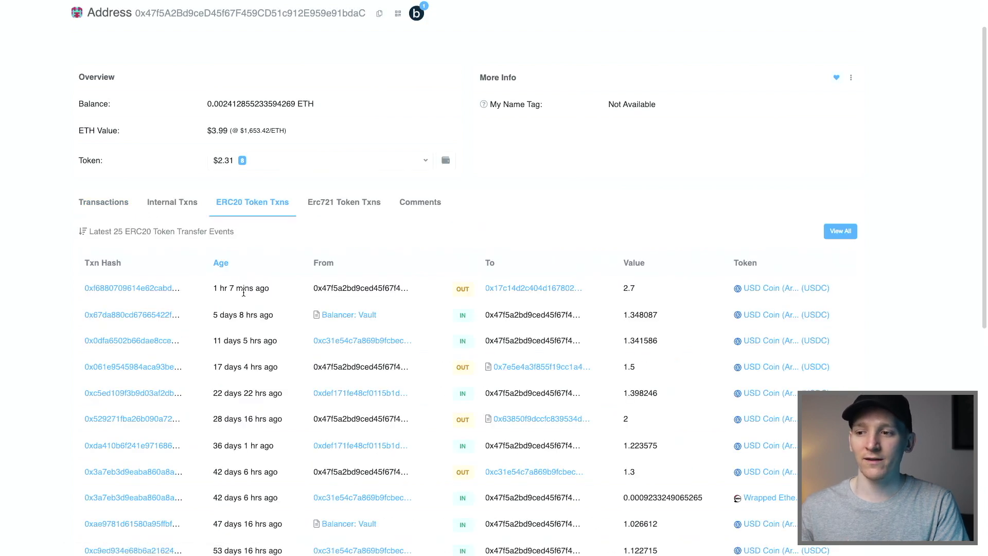
{"action": "scroll", "coordinate": [244, 303], "scroll_direction": "down", "scroll_amount": 3}
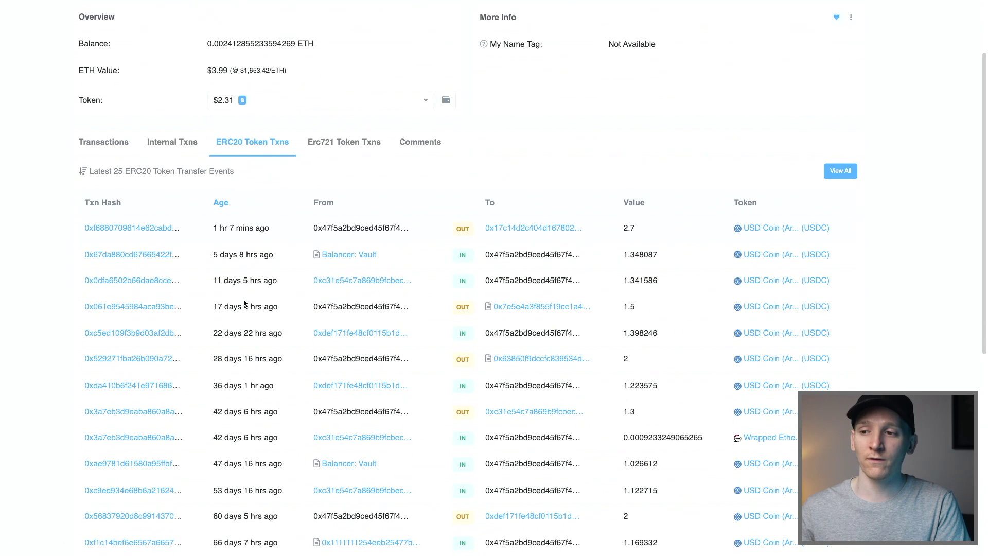
{"action": "scroll", "coordinate": [244, 300], "scroll_direction": "down", "scroll_amount": 2}
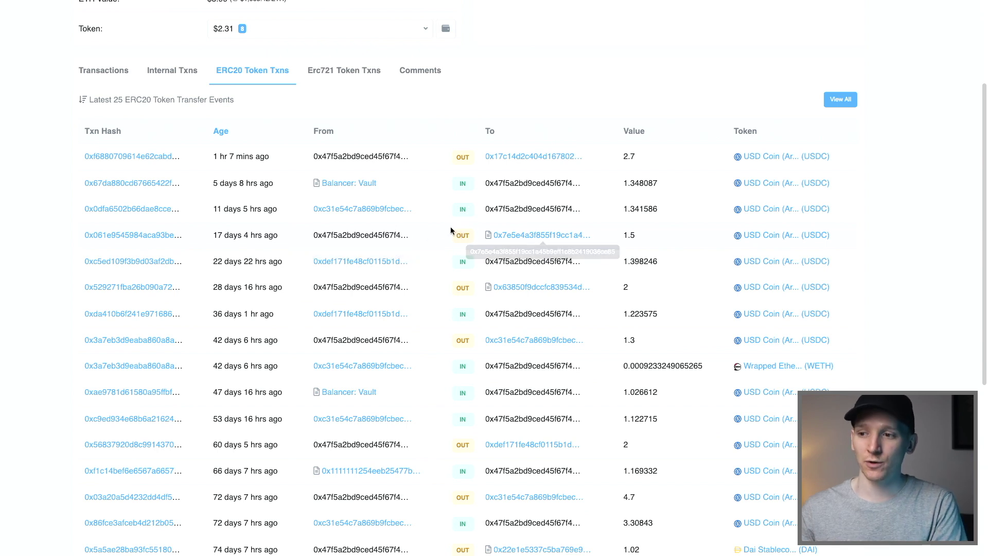
{"action": "scroll", "coordinate": [308, 216], "scroll_direction": "up", "scroll_amount": 2}
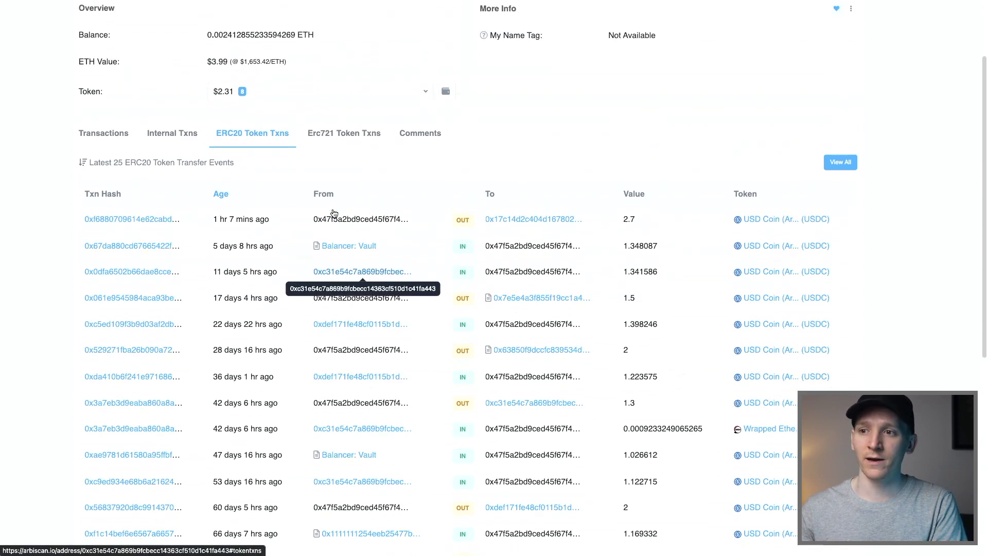
{"action": "left_click", "coordinate": [338, 140]}
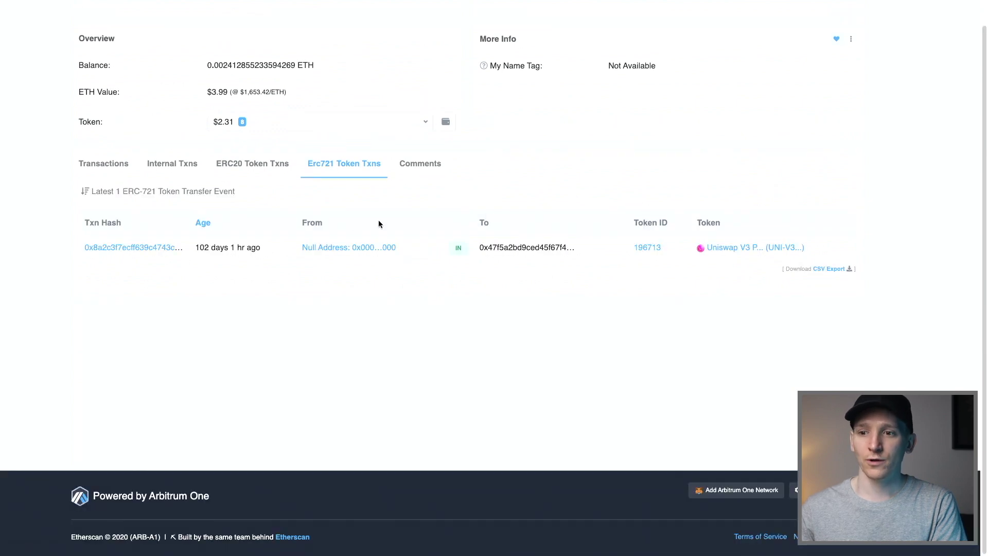
{"action": "scroll", "coordinate": [341, 211], "scroll_direction": "up", "scroll_amount": 2}
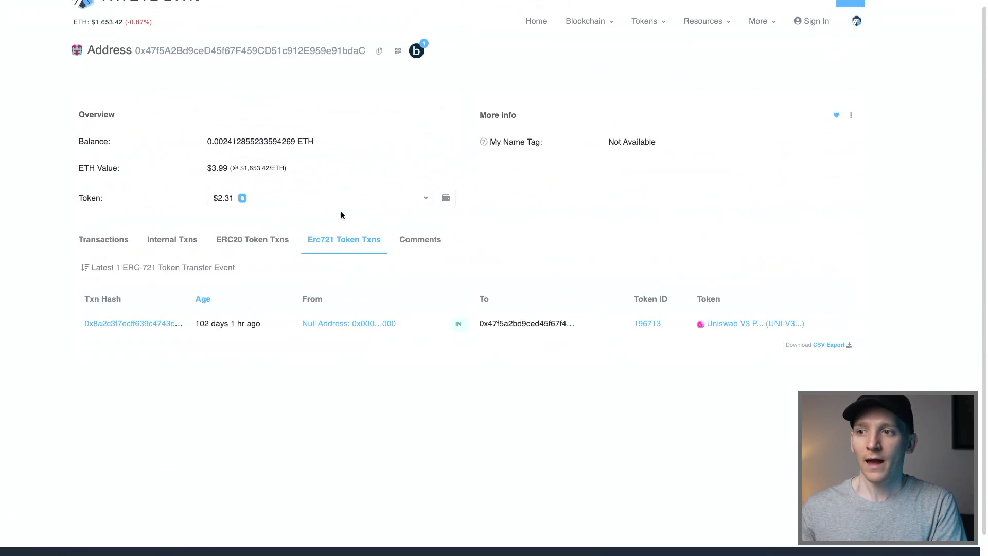
{"action": "left_click", "coordinate": [114, 243]}
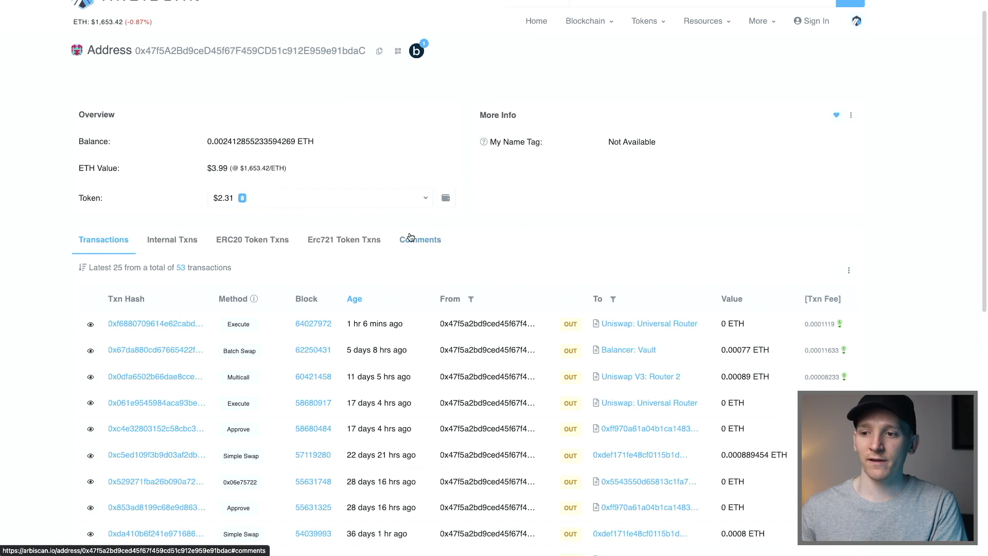
{"action": "scroll", "coordinate": [410, 247], "scroll_direction": "up", "scroll_amount": 1}
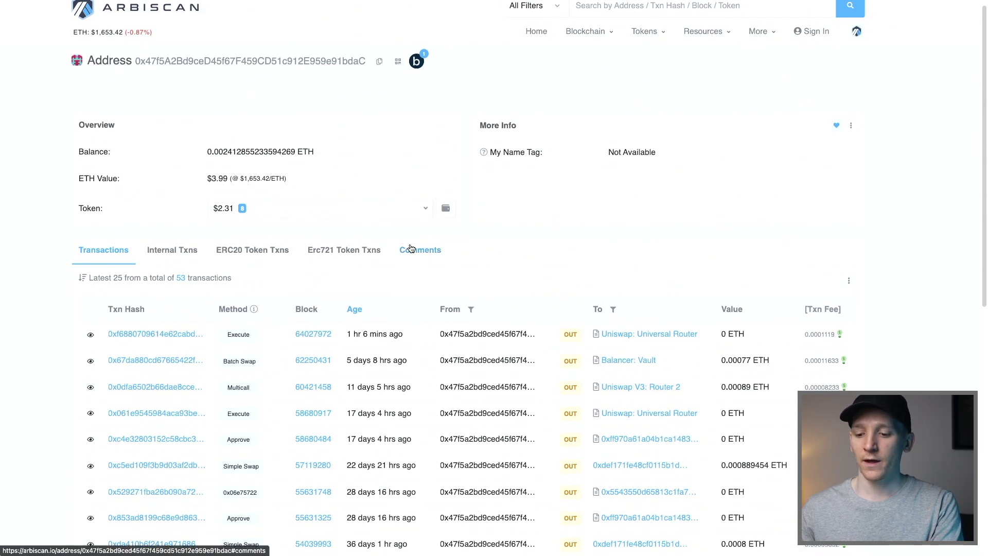
{"action": "scroll", "coordinate": [465, 216], "scroll_direction": "up", "scroll_amount": 1}
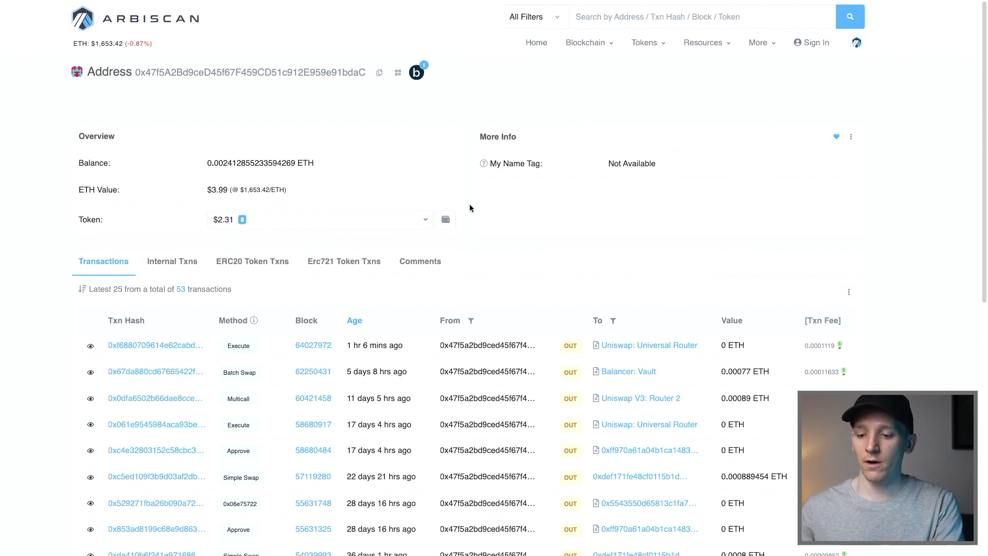
{"action": "key", "text": "alt+shift+m"}
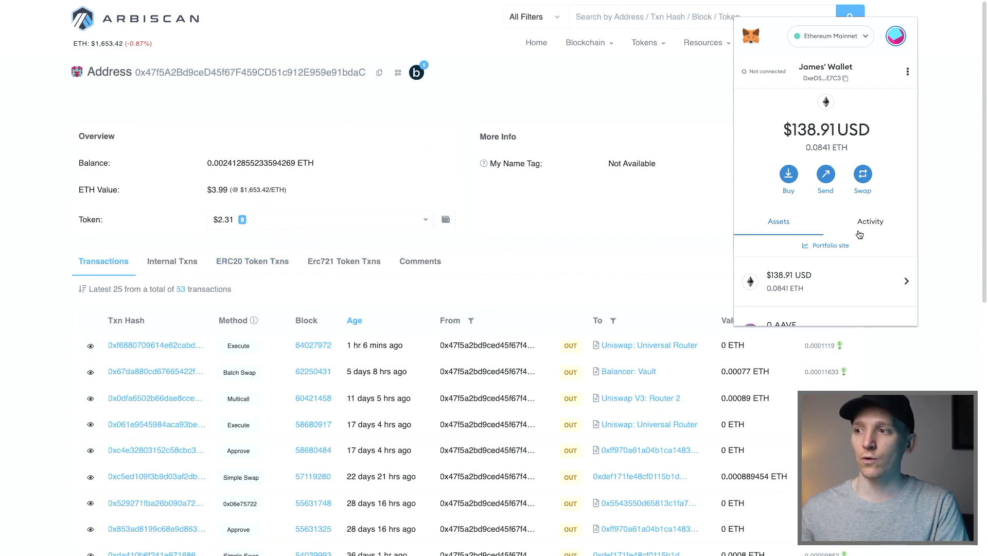
Pick Arbitrum from MetaMask's network list, showing a $0.00 (0 ETH) balance.
{"action": "left_click", "coordinate": [853, 42]}
{"action": "scroll", "coordinate": [808, 159], "scroll_direction": "down", "scroll_amount": 5}
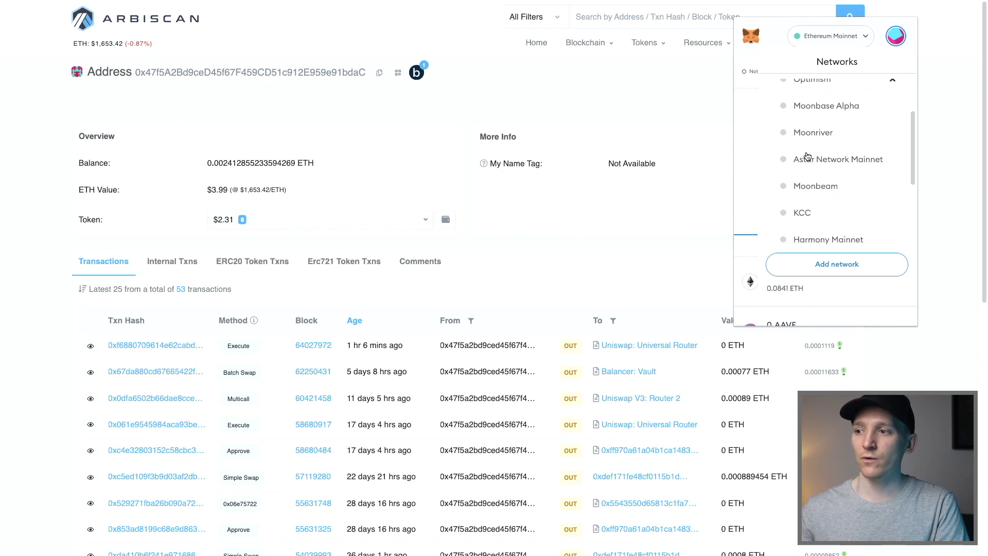
{"action": "left_click", "coordinate": [812, 168]}
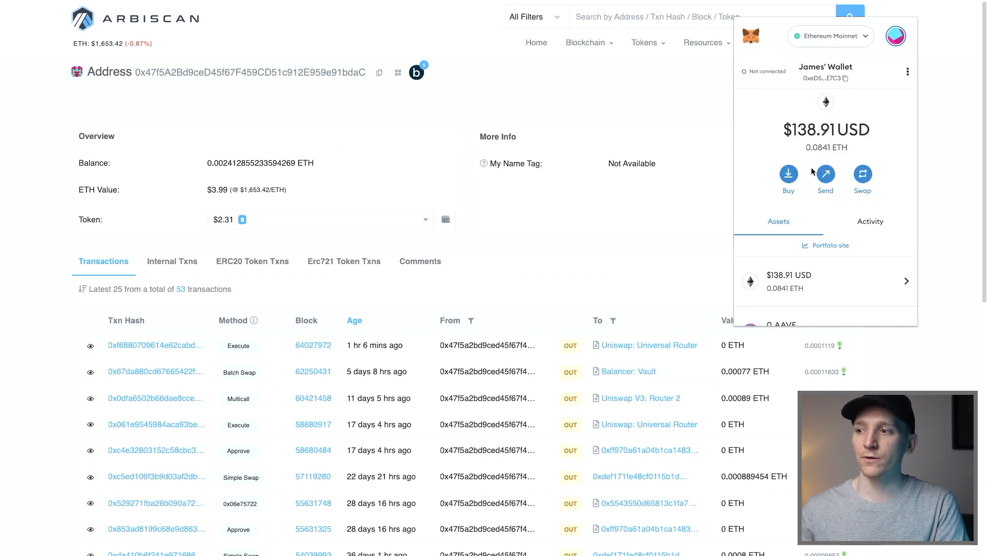
{"action": "scroll", "coordinate": [772, 237], "scroll_direction": "down", "scroll_amount": 2}
{"action": "scroll", "coordinate": [772, 237], "scroll_direction": "down", "scroll_amount": 1}
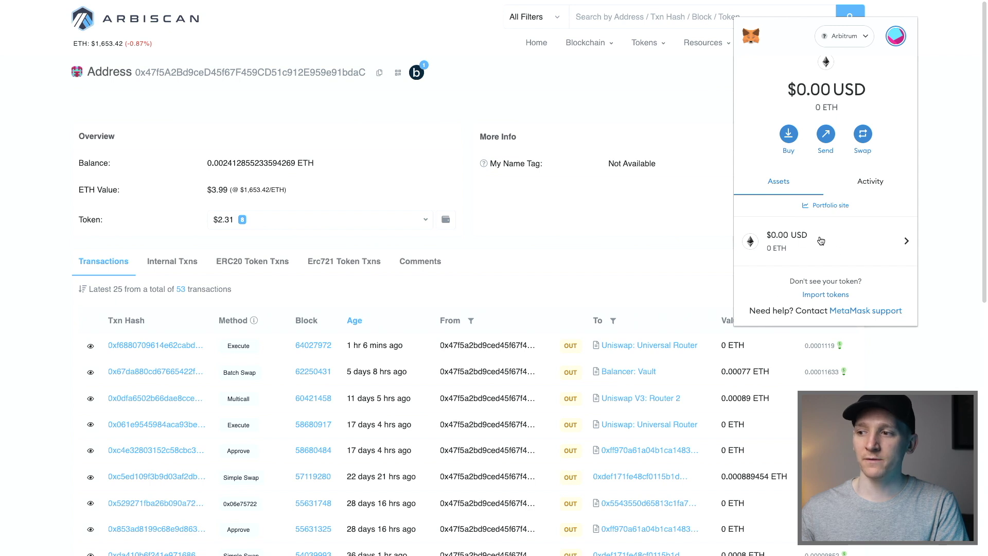
Start MetaMask's custom token import, then reopen the wallet over CoinGecko's Tether page.
{"action": "left_click", "coordinate": [825, 294]}
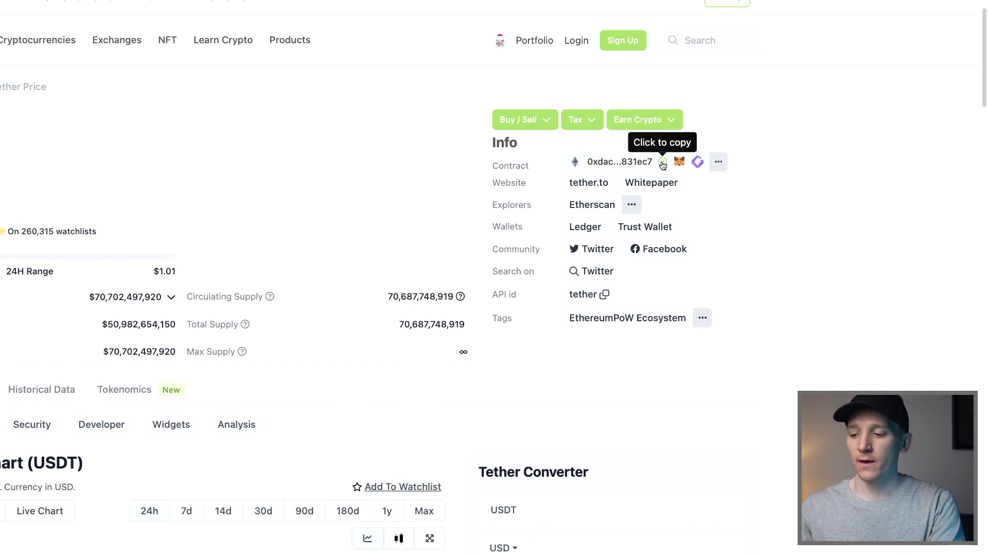
{"action": "key", "text": "alt+shift+m"}
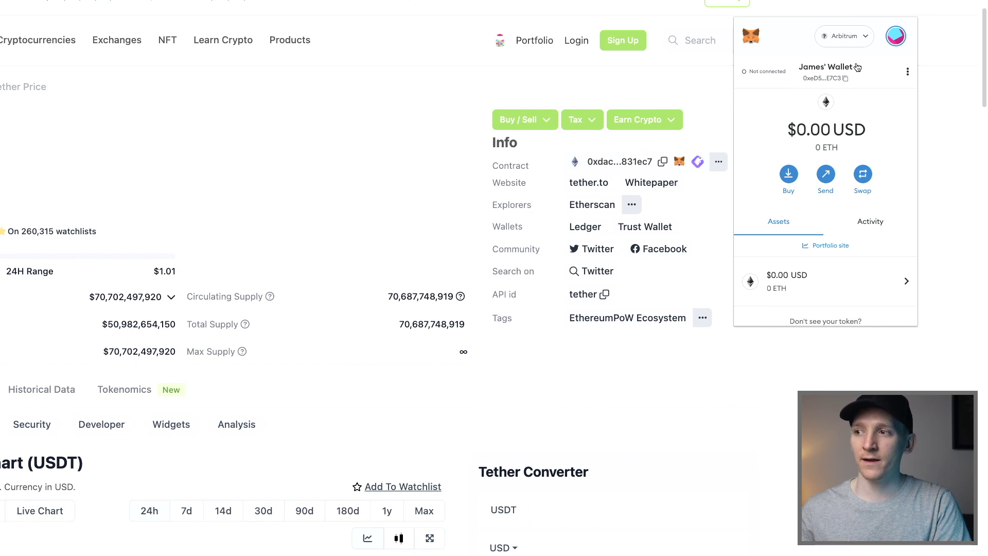
Paste the copied USDT contract into MetaMask's custom token form, then clear the wrong address.
{"action": "scroll", "coordinate": [875, 132], "scroll_direction": "down", "scroll_amount": 2}
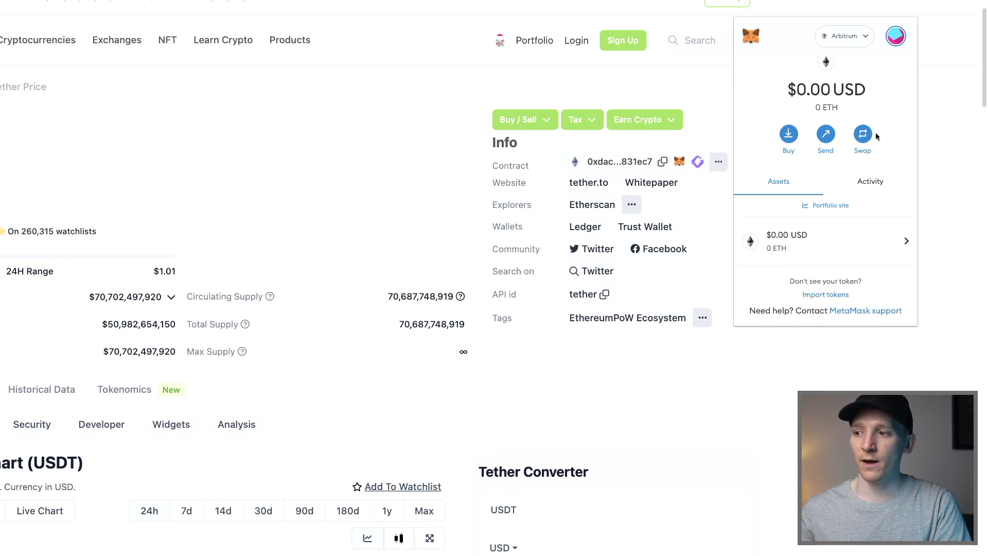
{"action": "left_click", "coordinate": [815, 296]}
{"action": "left_click", "coordinate": [774, 203]}
{"action": "key", "text": "ctrl+v"}
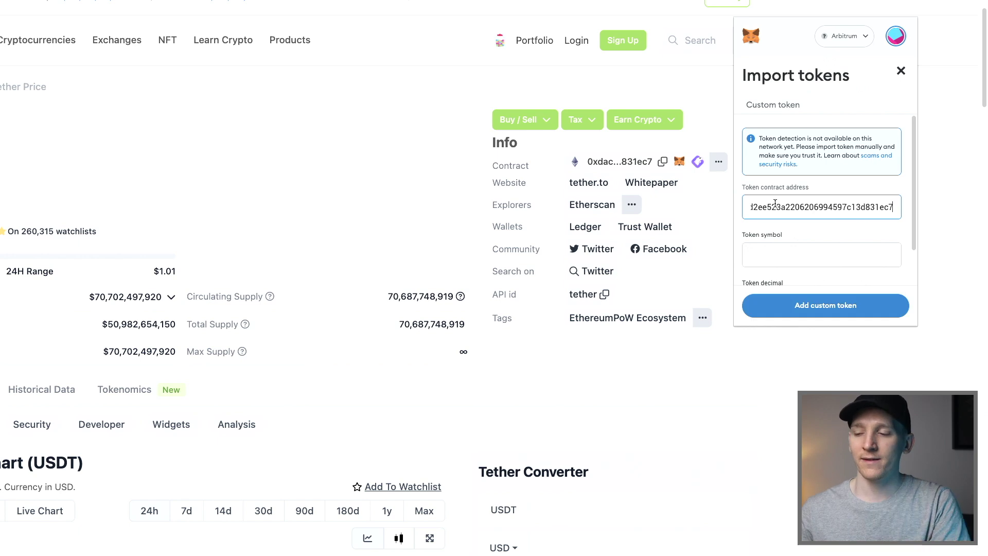
{"action": "scroll", "coordinate": [808, 225], "scroll_direction": "down", "scroll_amount": 1}
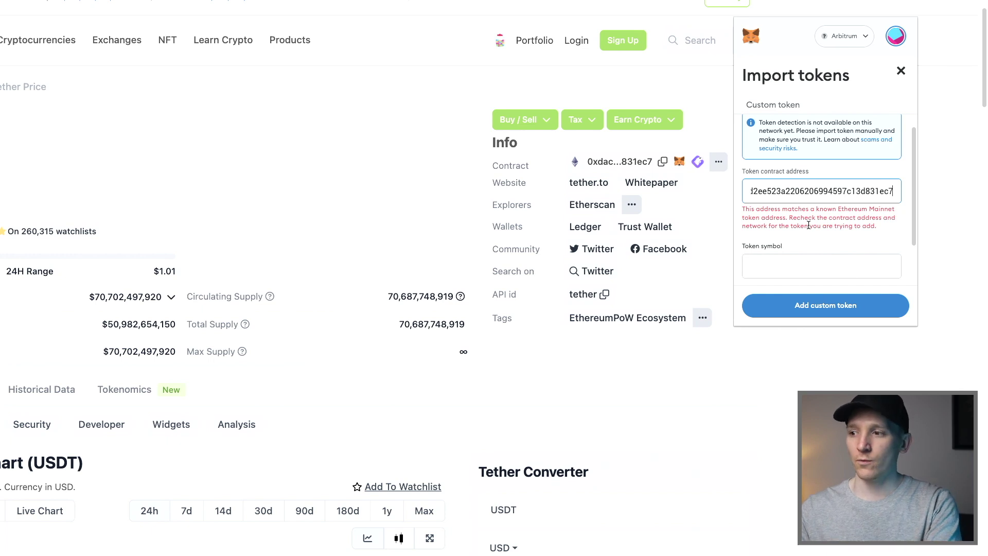
{"action": "key", "text": "ctrl+a"}
{"action": "key", "text": "BackSpace"}
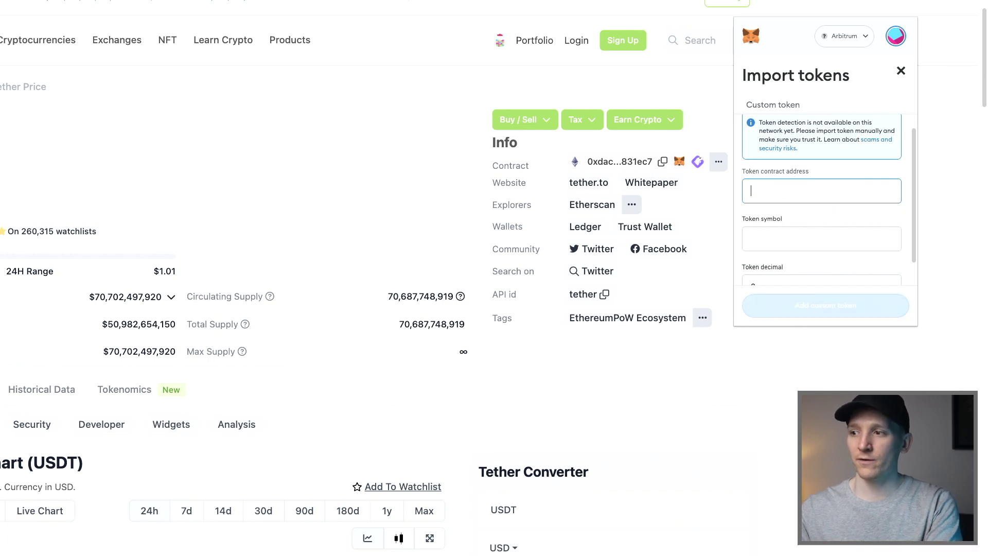
Show CoinGecko's USDT contract addresses for other chains and reopen MetaMask's custom token import.
{"action": "left_click", "coordinate": [496, 175]}
{"action": "left_click", "coordinate": [719, 163]}
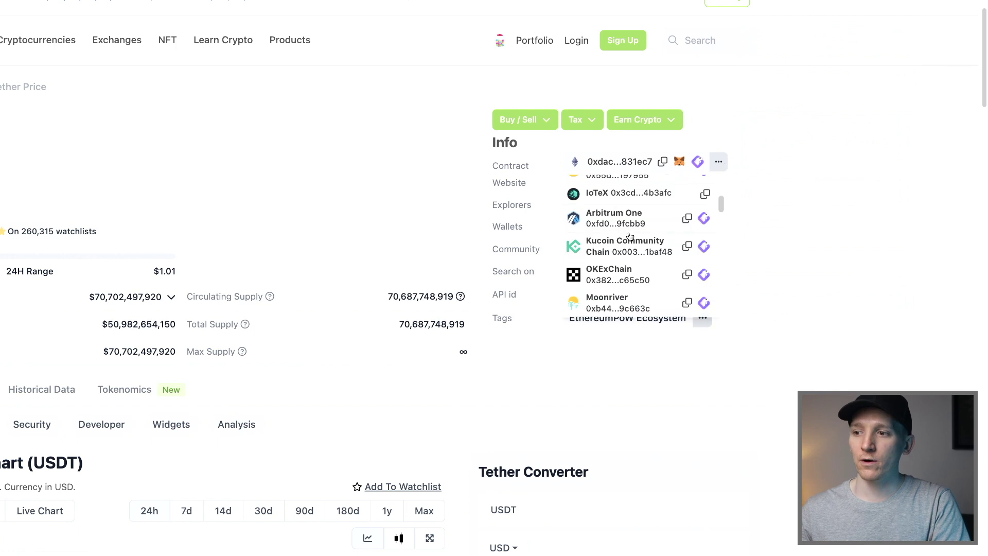
{"action": "scroll", "coordinate": [629, 236], "scroll_direction": "up", "scroll_amount": 1}
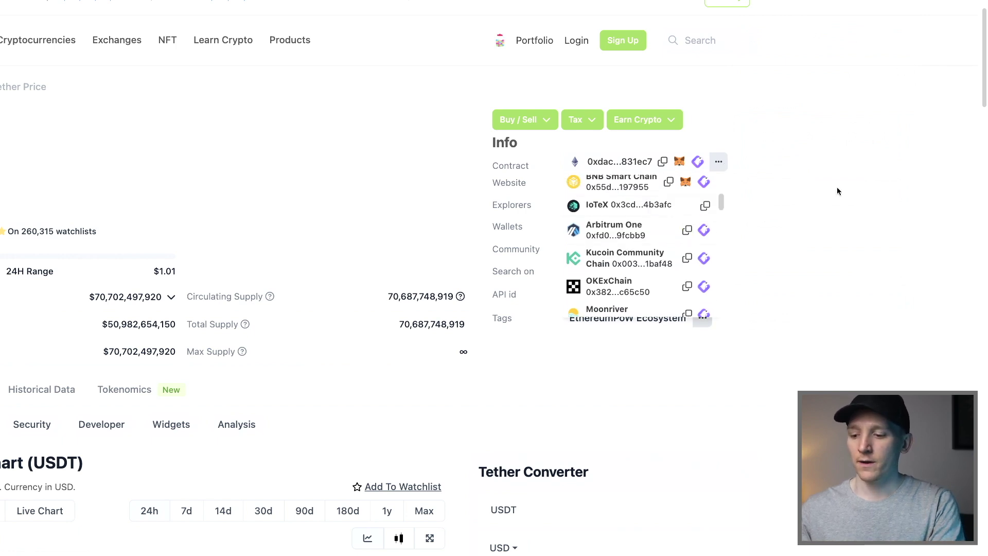
{"action": "key", "text": "alt+shift+m"}
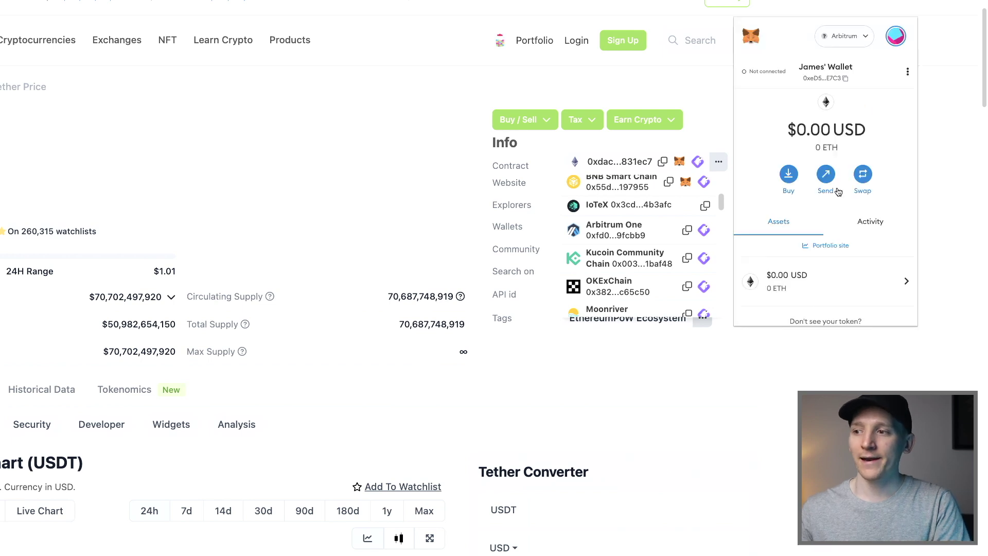
{"action": "scroll", "coordinate": [815, 228], "scroll_direction": "down", "scroll_amount": 1}
{"action": "left_click", "coordinate": [820, 295]}
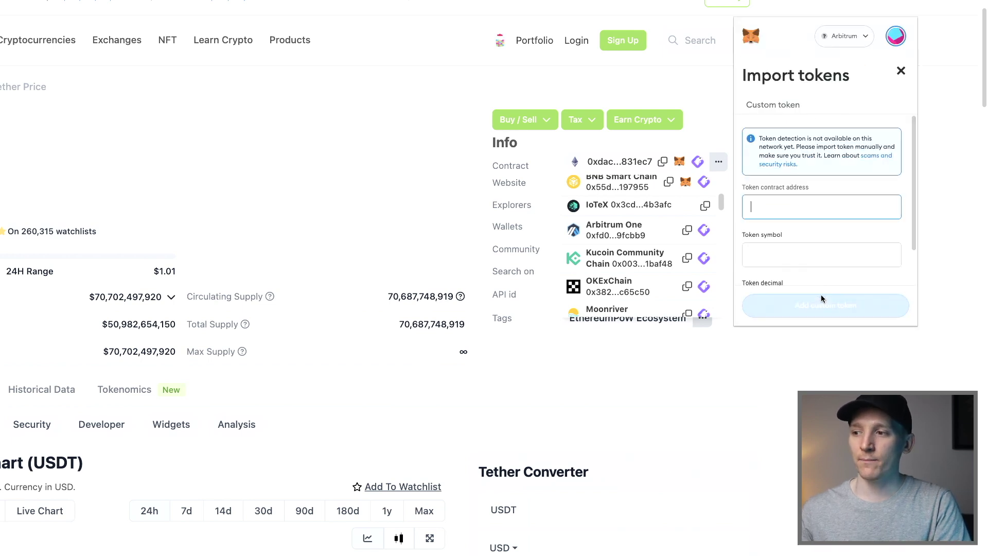
Paste the Arbitrum USDT contract address, add it as a custom token and import it.
{"action": "key", "text": "ctrl+v"}
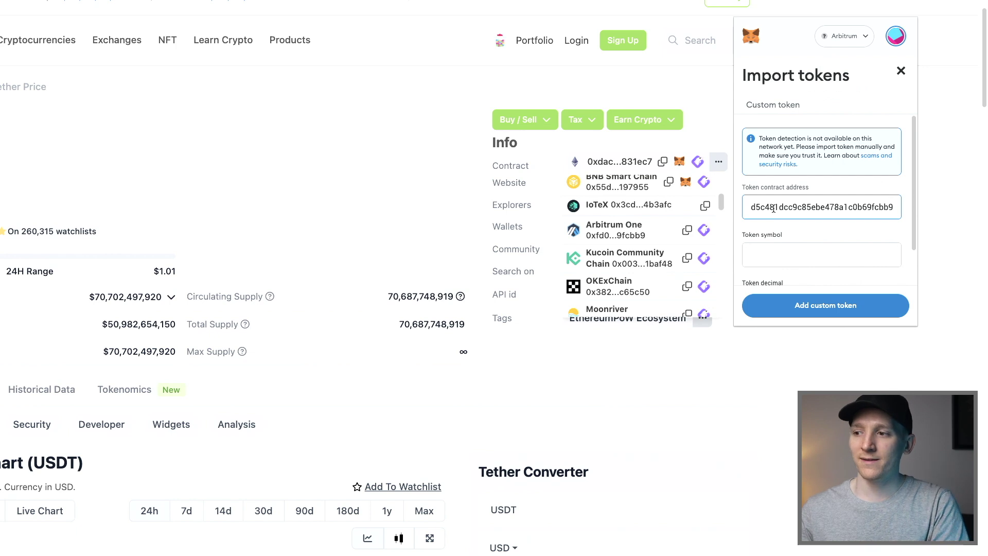
{"action": "scroll", "coordinate": [796, 227], "scroll_direction": "down", "scroll_amount": 1}
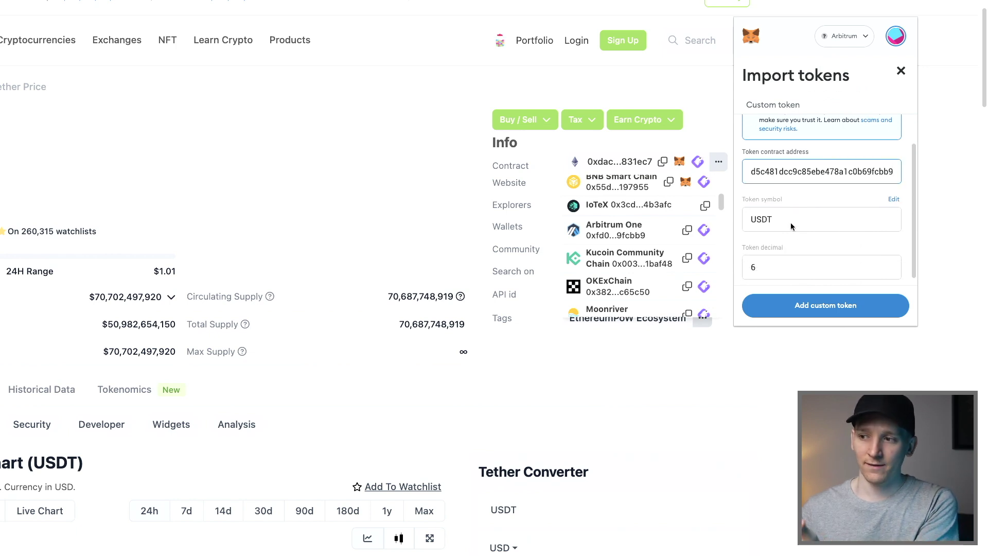
{"action": "left_click", "coordinate": [816, 310]}
{"action": "left_click", "coordinate": [863, 307]}
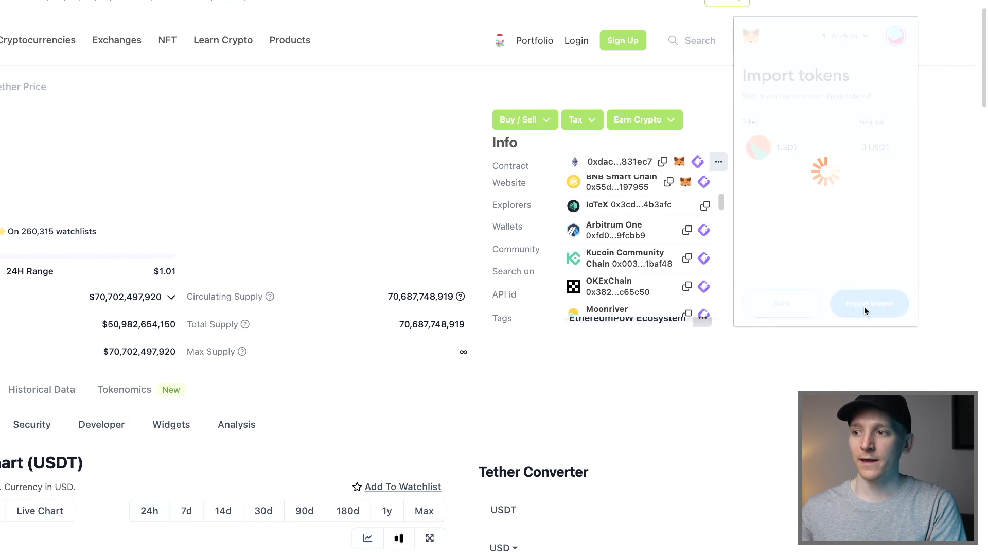
Return to the MetaMask home view, where USDT now shows a 0 USDT balance.
{"action": "left_click", "coordinate": [755, 41]}
{"action": "scroll", "coordinate": [770, 171], "scroll_direction": "down", "scroll_amount": 2}
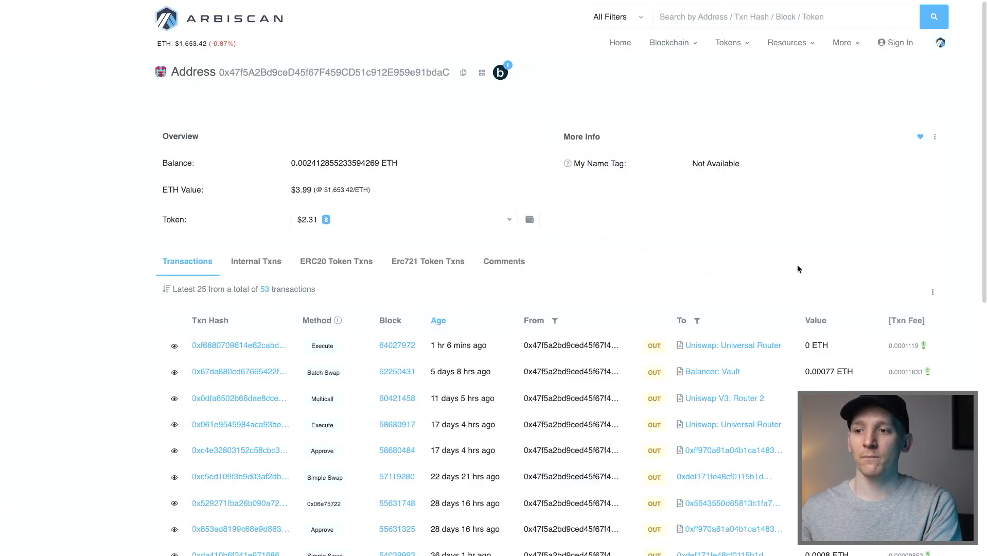
{"action": "scroll", "coordinate": [573, 253], "scroll_direction": "right", "scroll_amount": 3}
{"action": "scroll", "coordinate": [483, 236], "scroll_direction": "right", "scroll_amount": 1}
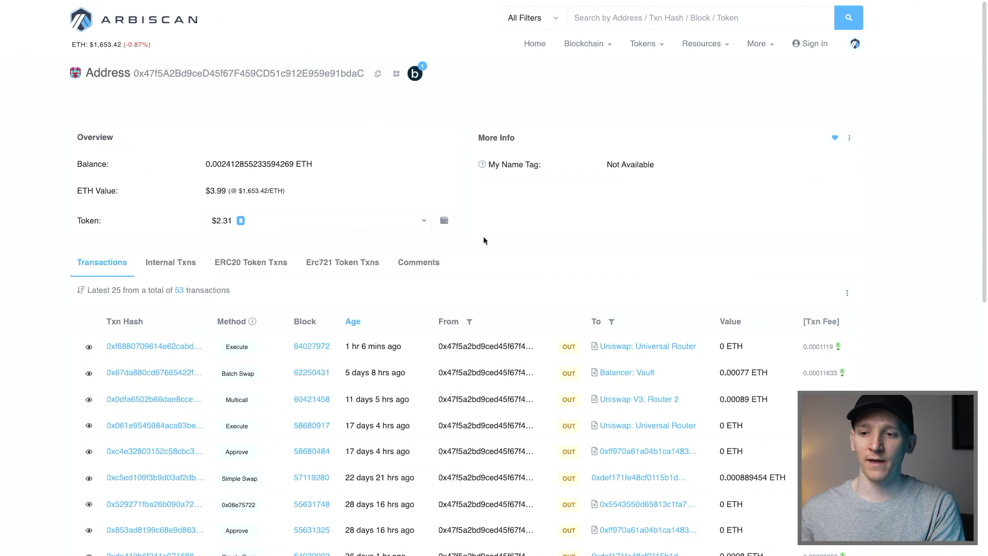
{"action": "left_click", "coordinate": [392, 219]}
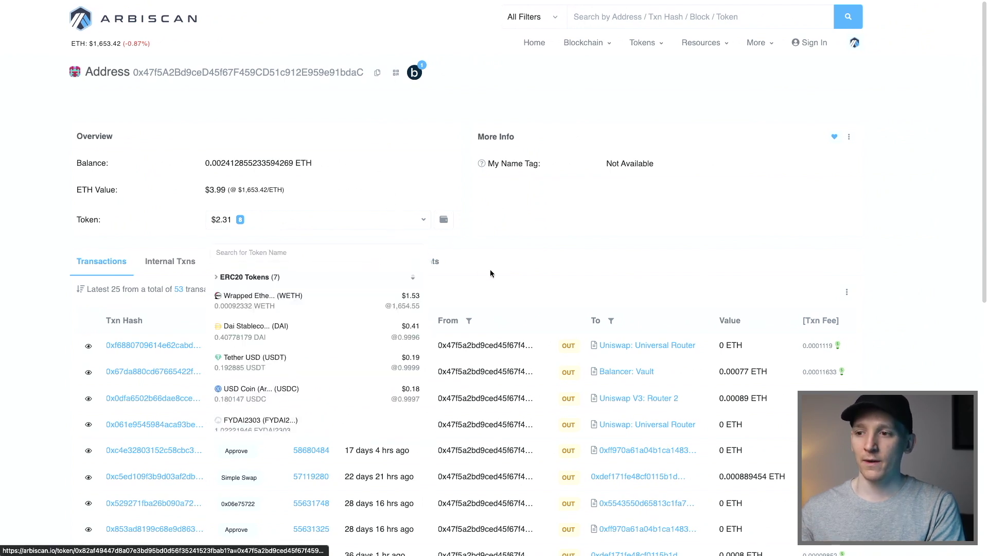
{"action": "left_click", "coordinate": [475, 239]}
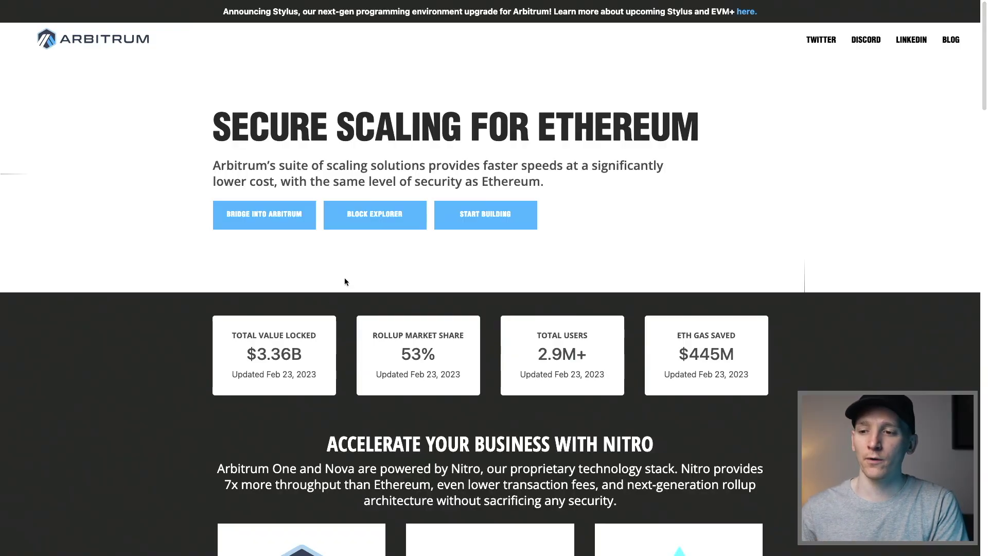
Open the Arbitrum Nova dapps portal and browse the directory listing 0x, 1inch, Aave, Across and Alchemy.
{"action": "scroll", "coordinate": [345, 281], "scroll_direction": "down", "scroll_amount": 6}
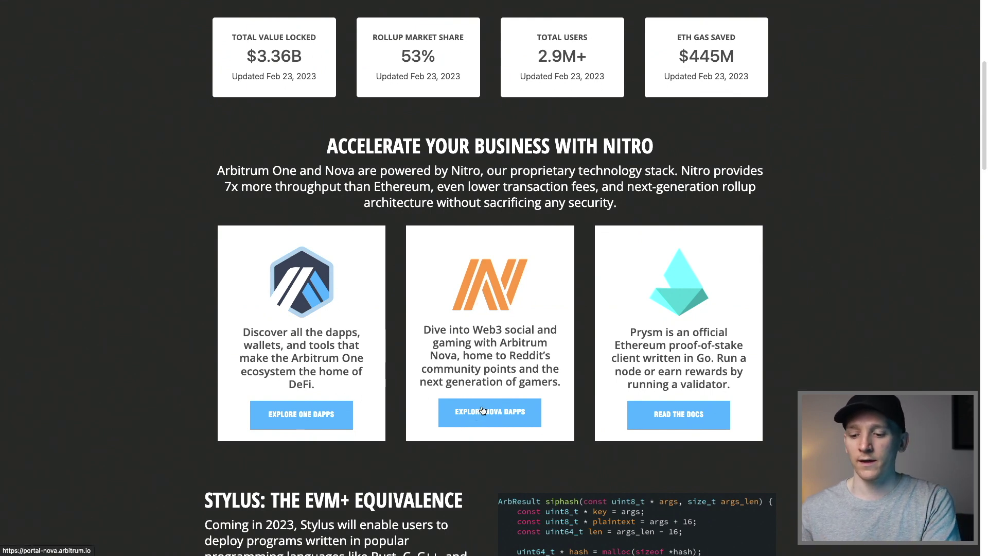
{"action": "left_click", "coordinate": [482, 410]}
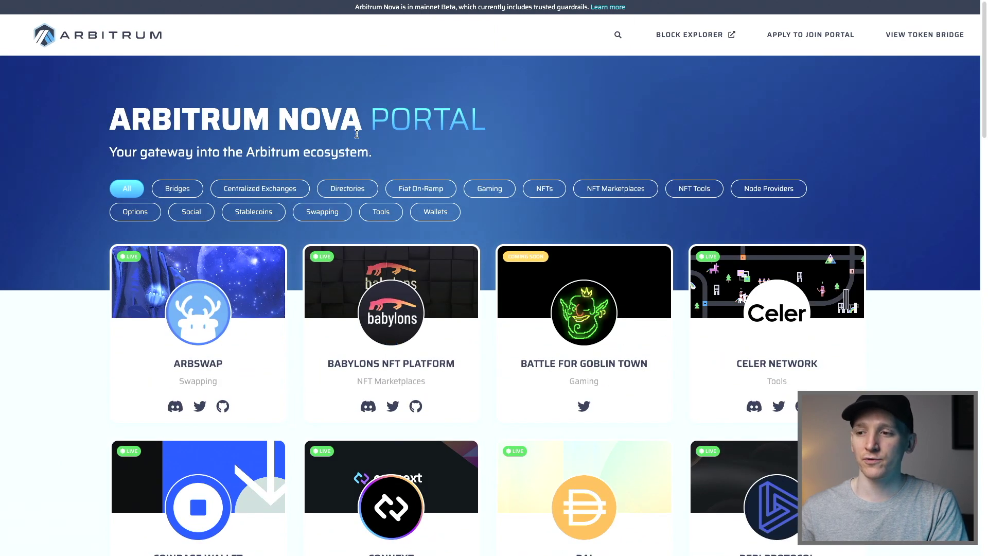
{"action": "scroll", "coordinate": [317, 274], "scroll_direction": "down", "scroll_amount": 2}
{"action": "scroll", "coordinate": [318, 273], "scroll_direction": "up", "scroll_amount": 1}
{"action": "scroll", "coordinate": [317, 274], "scroll_direction": "down", "scroll_amount": 3}
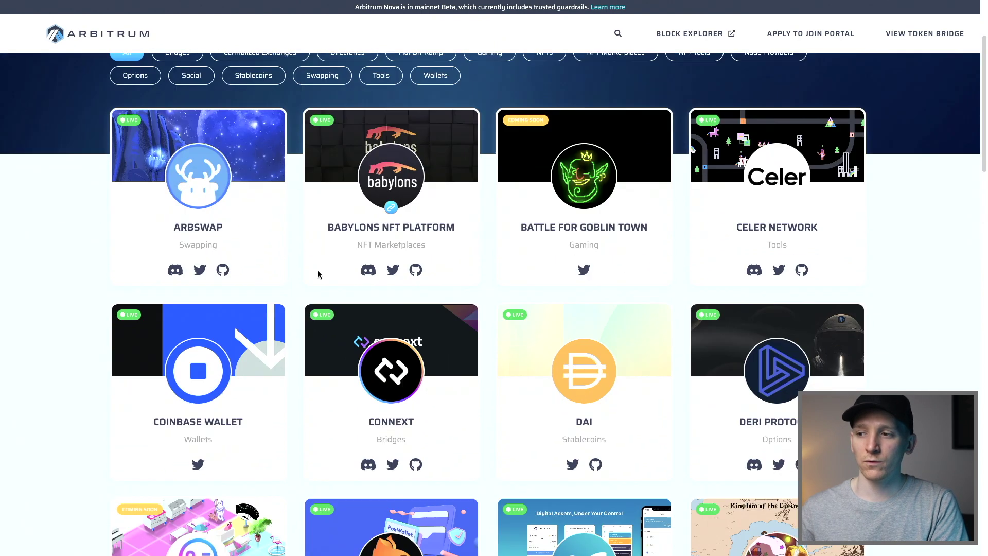
{"action": "scroll", "coordinate": [565, 308], "scroll_direction": "down", "scroll_amount": 4}
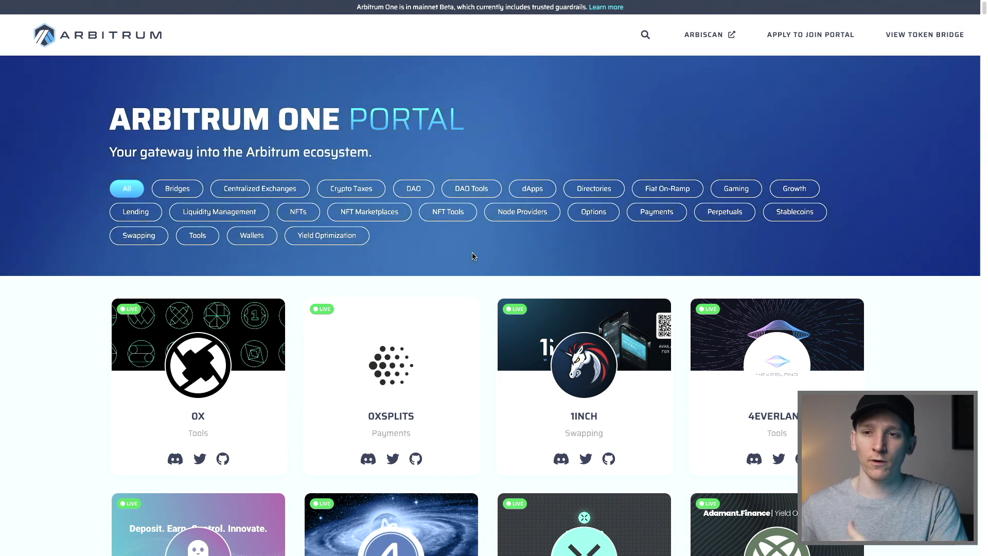
{"action": "scroll", "coordinate": [489, 278], "scroll_direction": "down", "scroll_amount": 4}
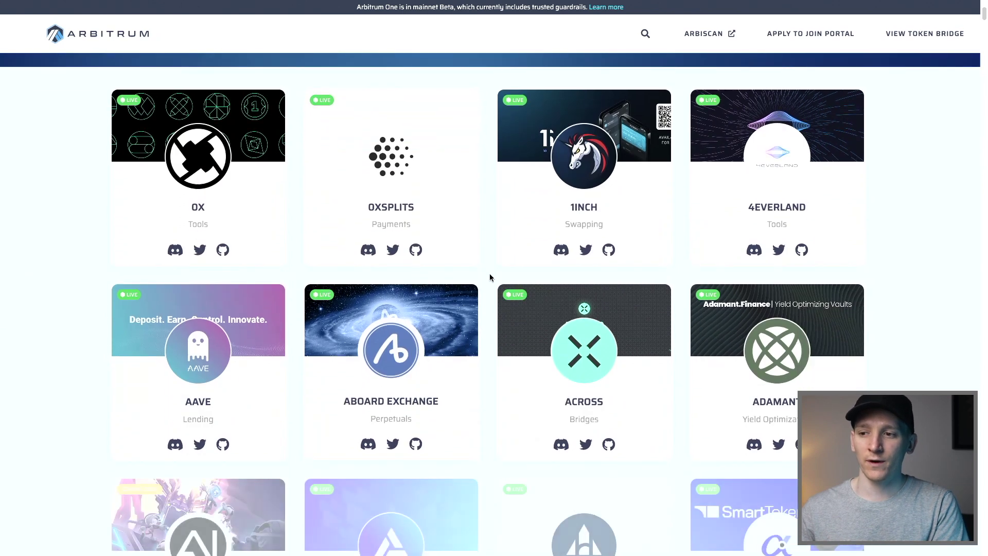
{"action": "scroll", "coordinate": [489, 277], "scroll_direction": "down", "scroll_amount": 1}
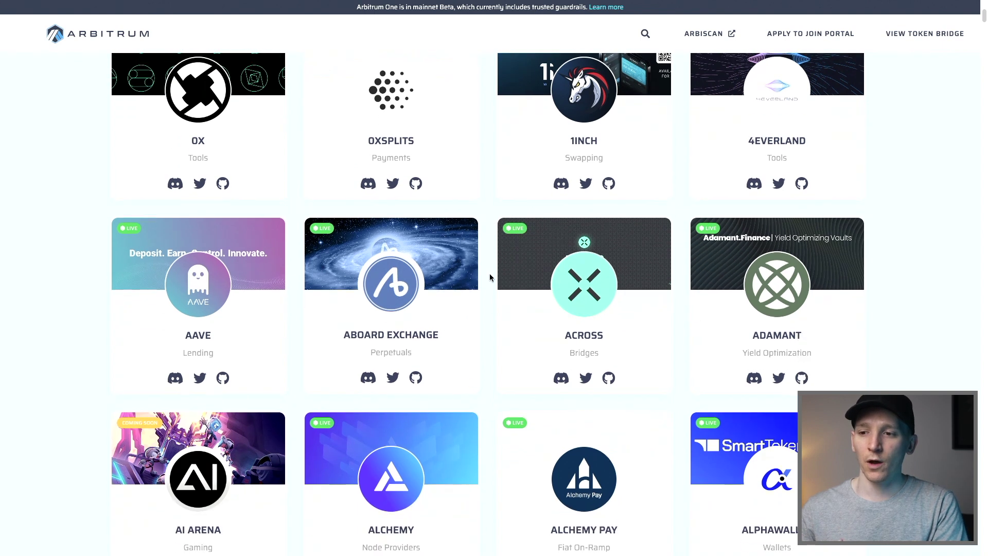
{"action": "scroll", "coordinate": [489, 277], "scroll_direction": "up", "scroll_amount": 1}
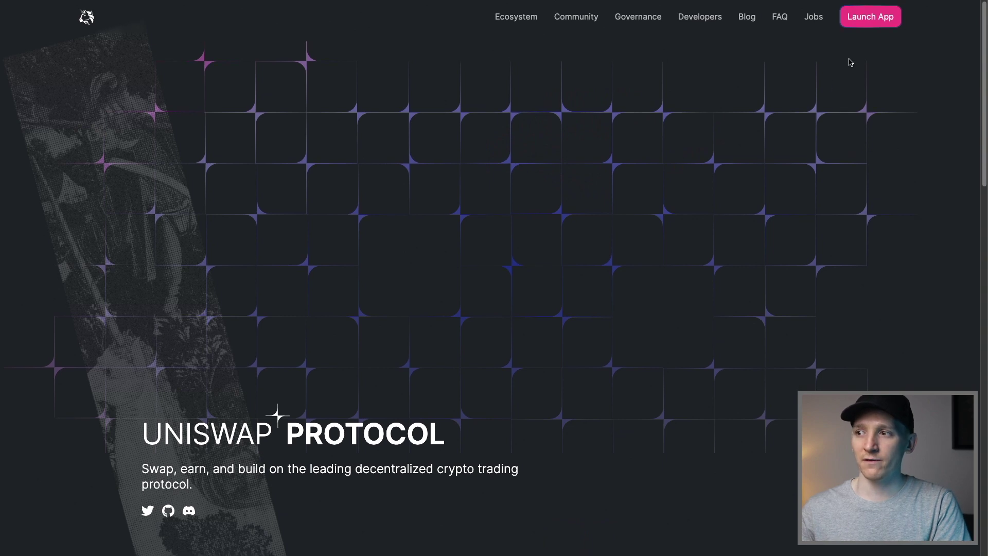
Launch the Uniswap app and switch it to the Arbitrum network.
{"action": "left_click", "coordinate": [872, 21]}
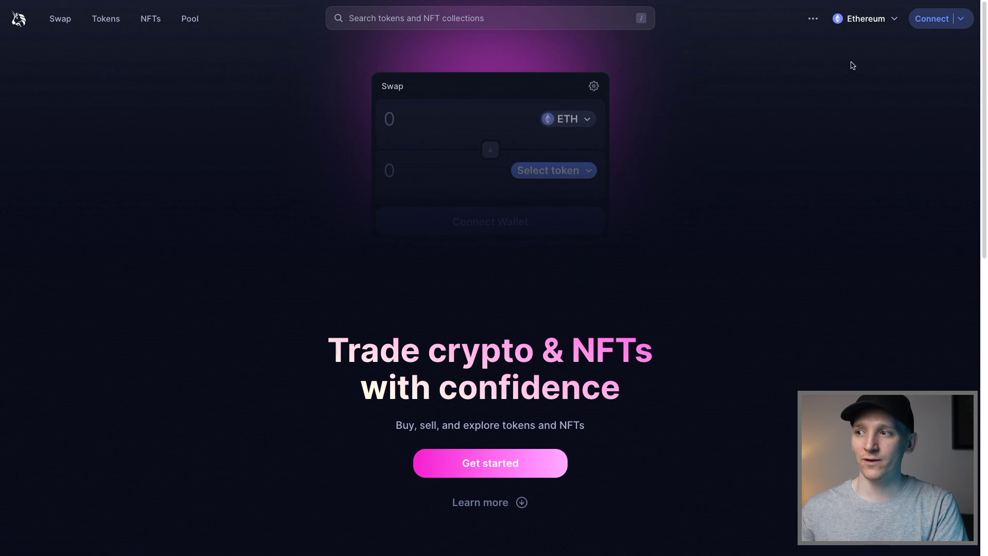
{"action": "left_click", "coordinate": [888, 22]}
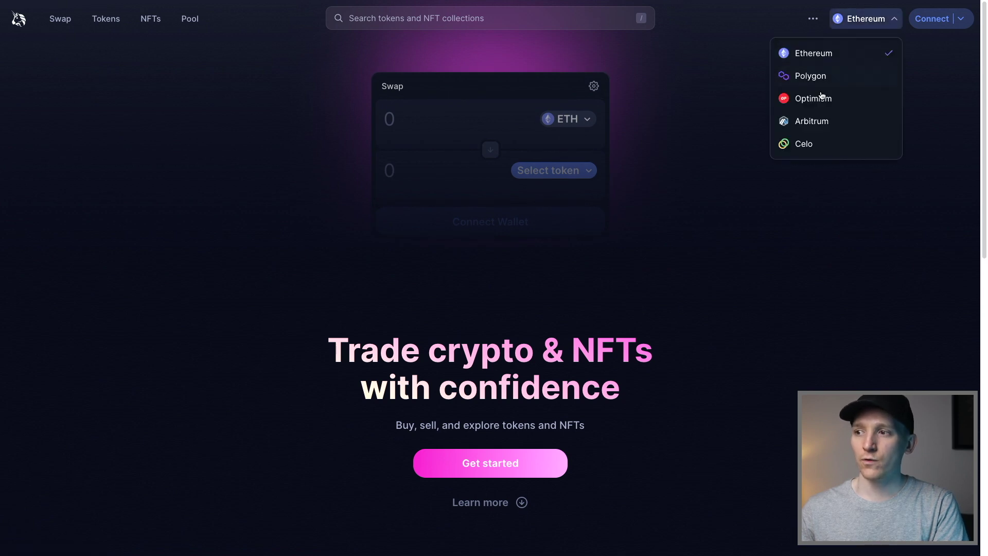
{"action": "left_click", "coordinate": [821, 123]}
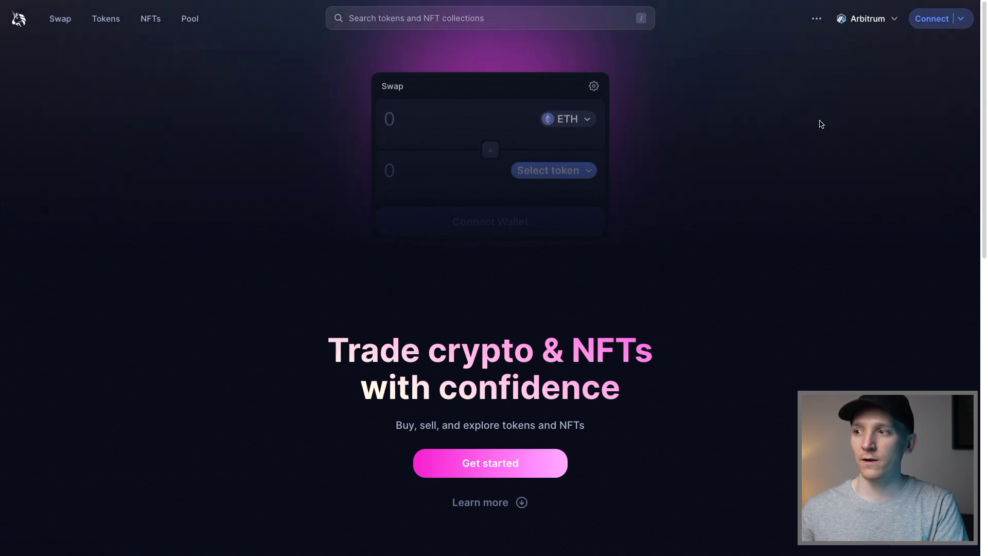
Connect the MetaMask wallet to Uniswap and dismiss the Buy crypto popup.
{"action": "left_click", "coordinate": [936, 19]}
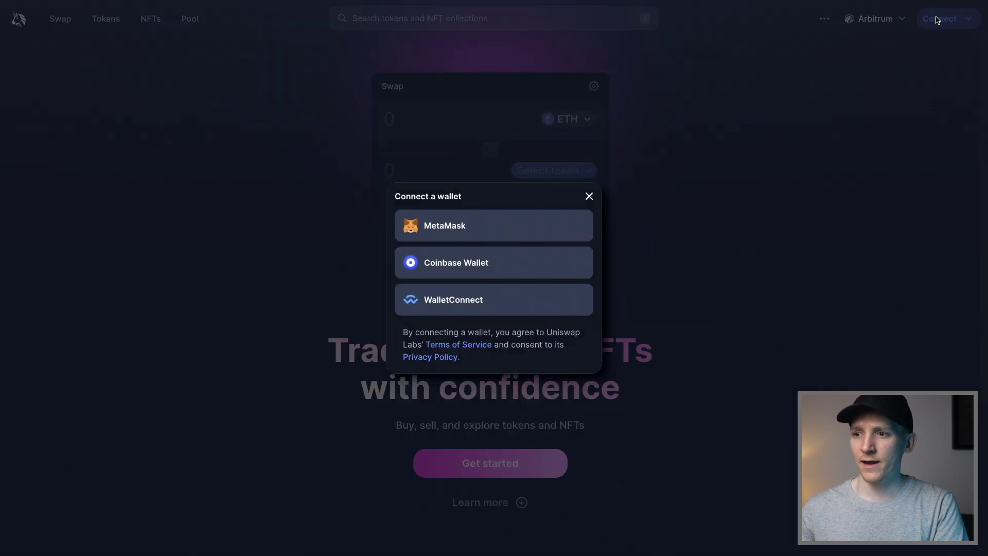
{"action": "left_click", "coordinate": [472, 230]}
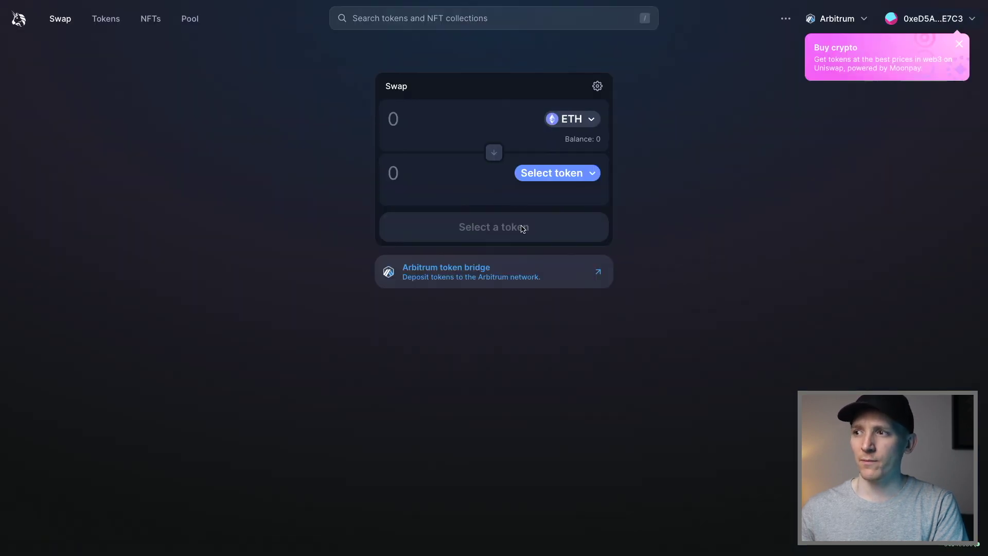
{"action": "left_click", "coordinate": [958, 46]}
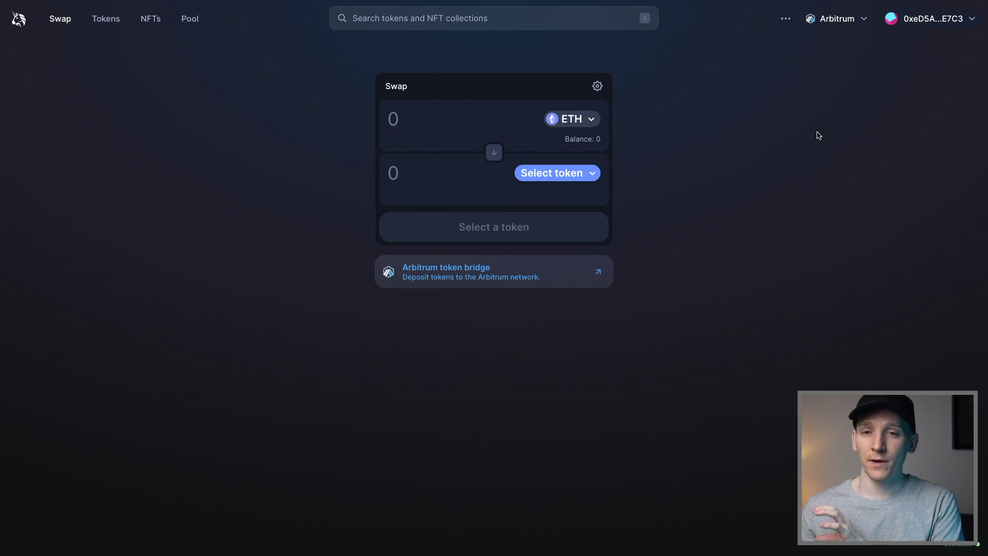
Enter 1 ETH as the sell amount and choose DAI as the token to receive.
{"action": "left_click", "coordinate": [405, 120]}
{"action": "type", "text": "1"}
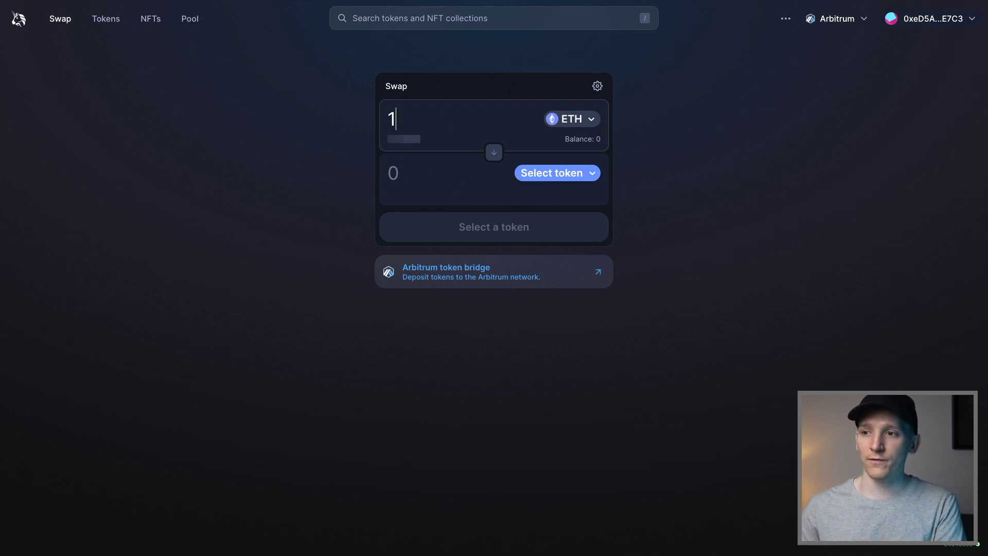
{"action": "left_click", "coordinate": [559, 181]}
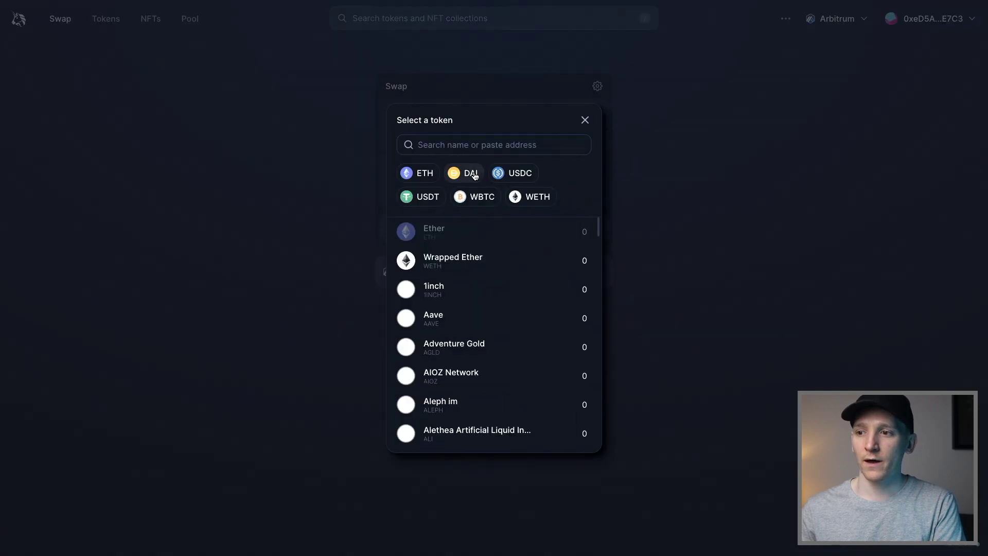
{"action": "left_click", "coordinate": [469, 171]}
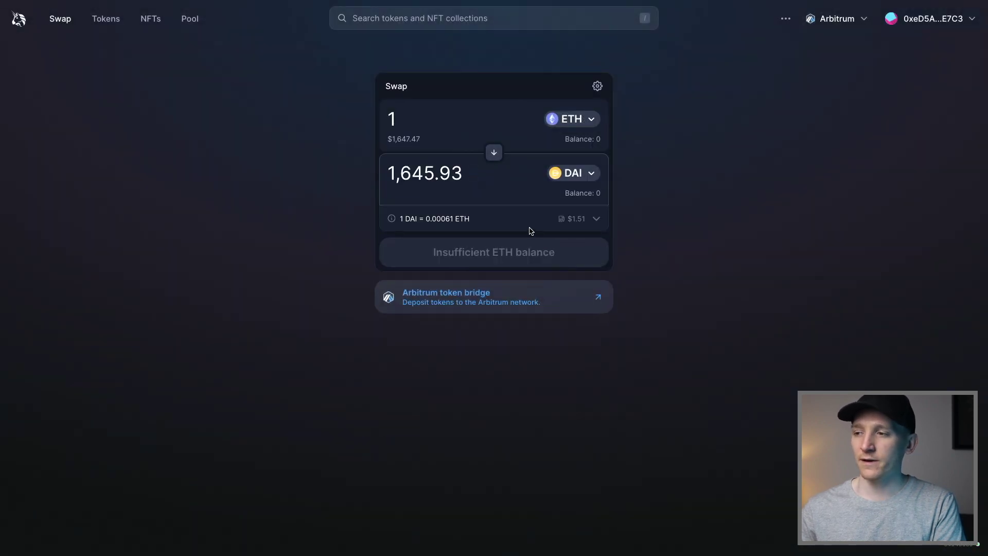